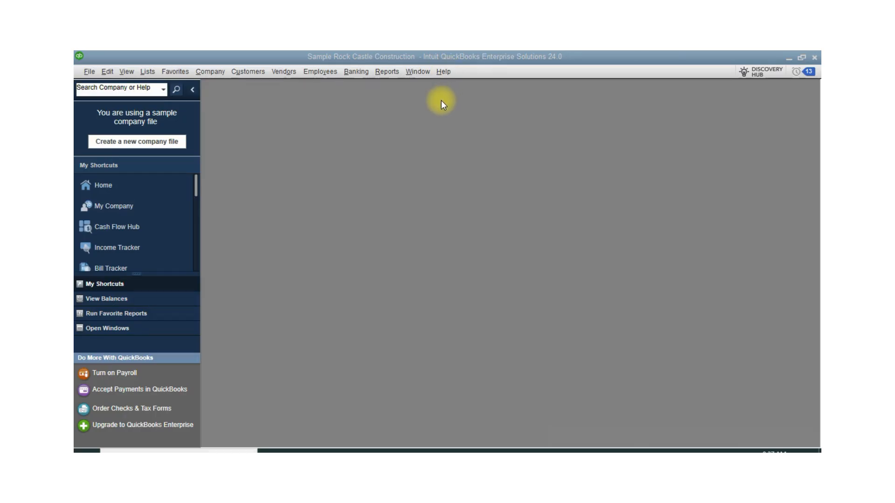
Step: Check the list of available QuickBooks Desktop updates in the update window, then close it
left_click(322, 73)
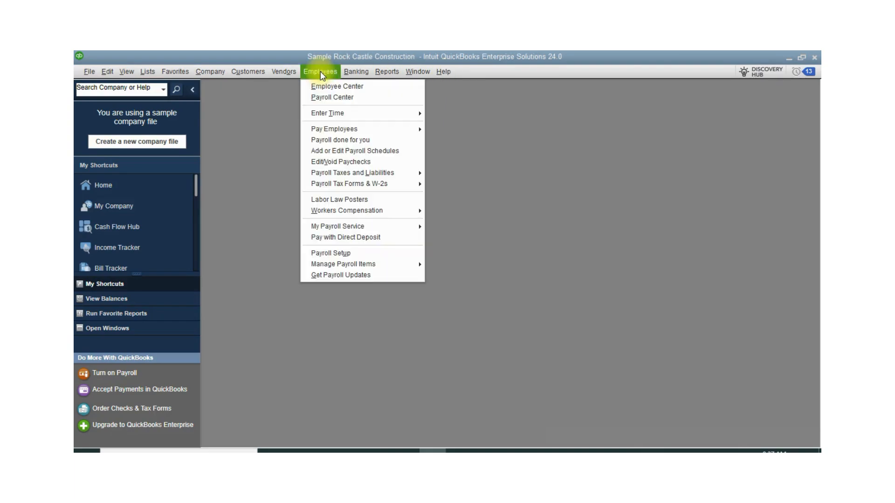
left_click(463, 98)
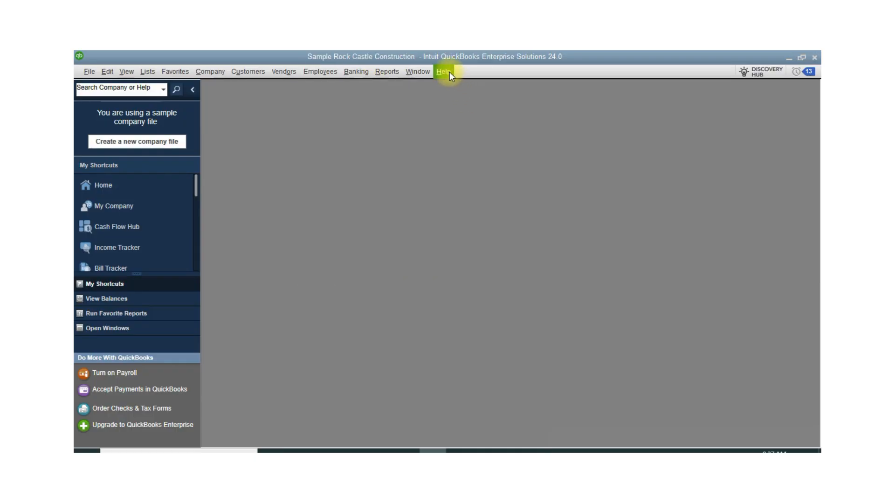
left_click(447, 72)
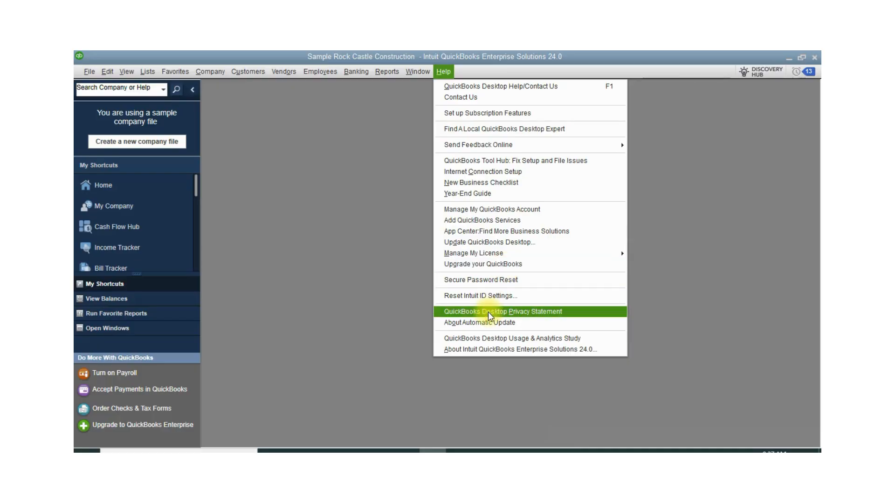
left_click(500, 243)
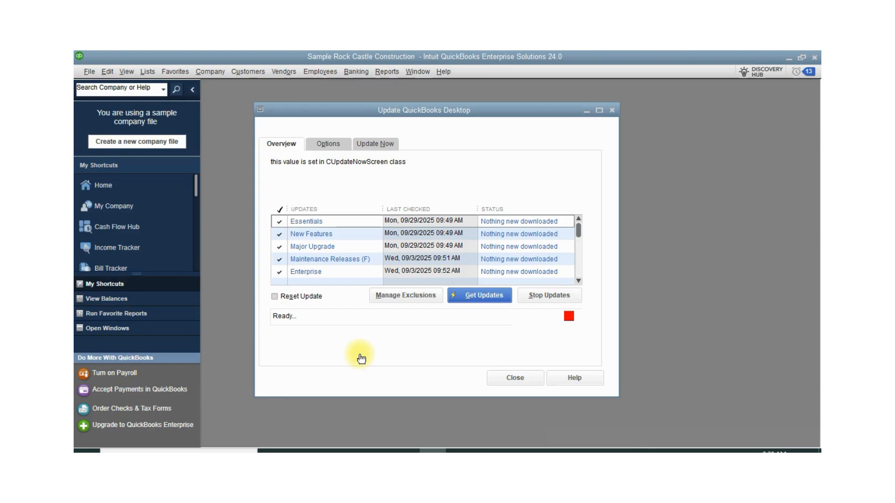
key("alt+n")
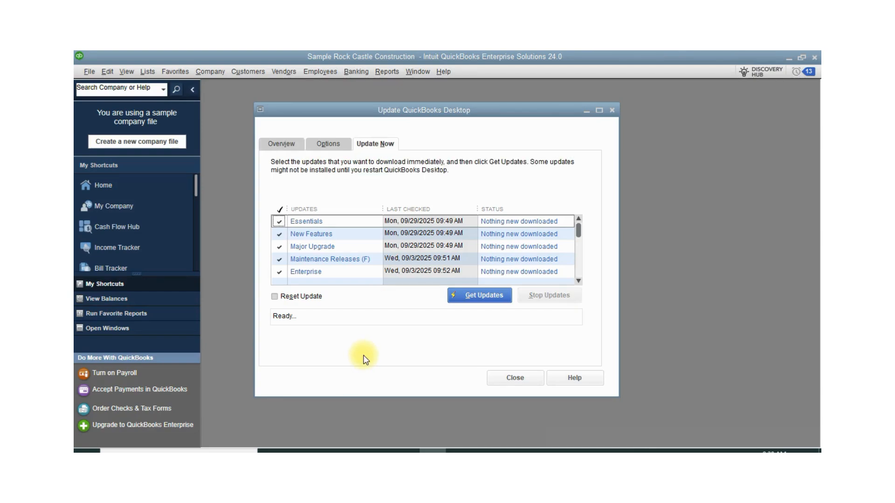
left_click(516, 377)
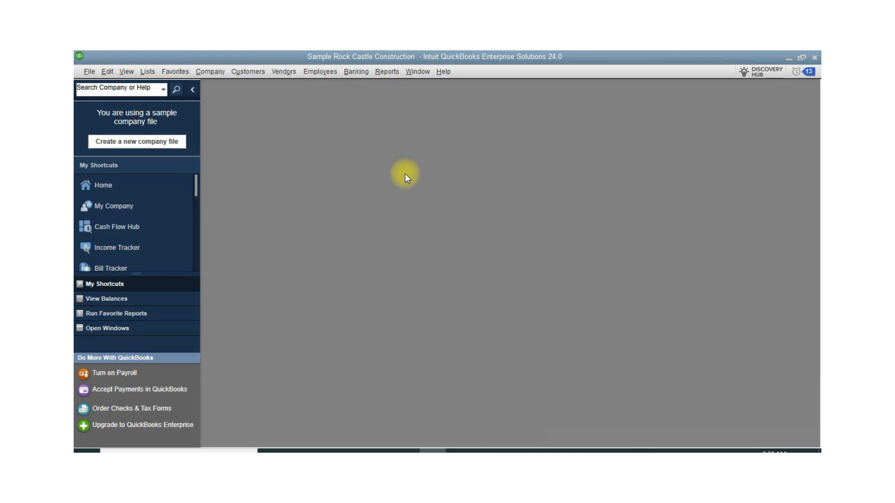
Step: Run the payroll update with the option to download the entire payroll update, then close the payroll updates window
left_click(314, 72)
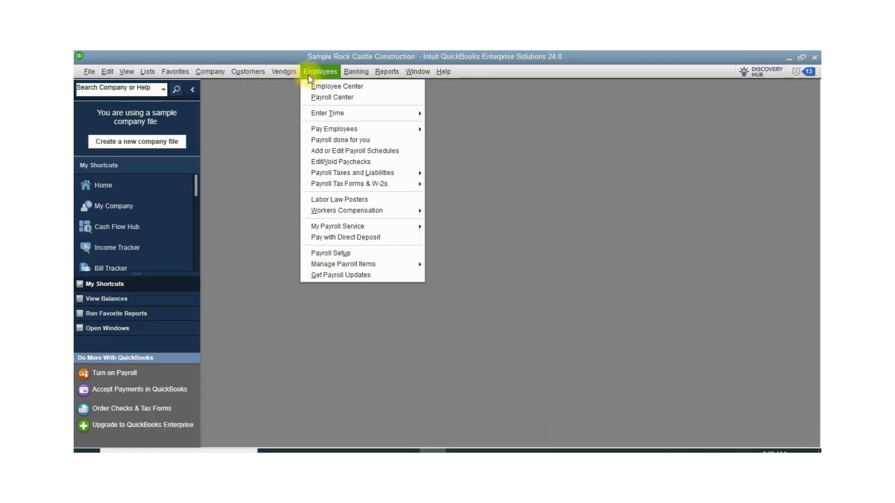
left_click(333, 276)
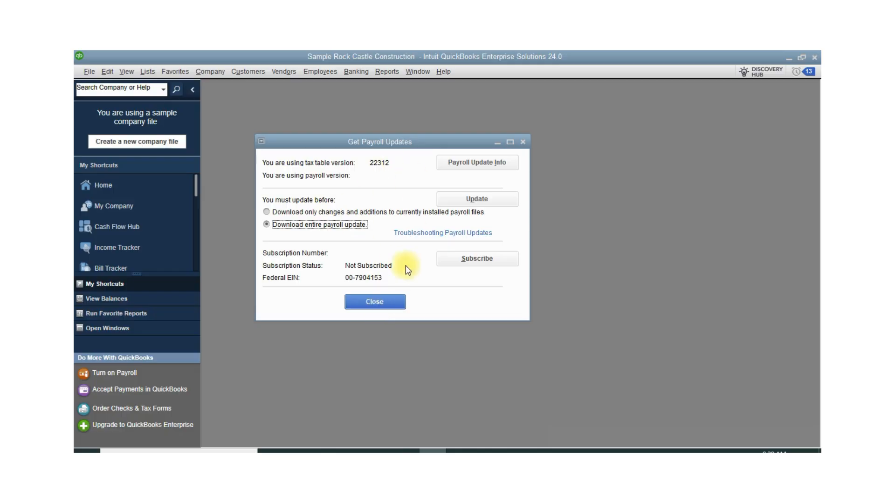
left_click(451, 200)
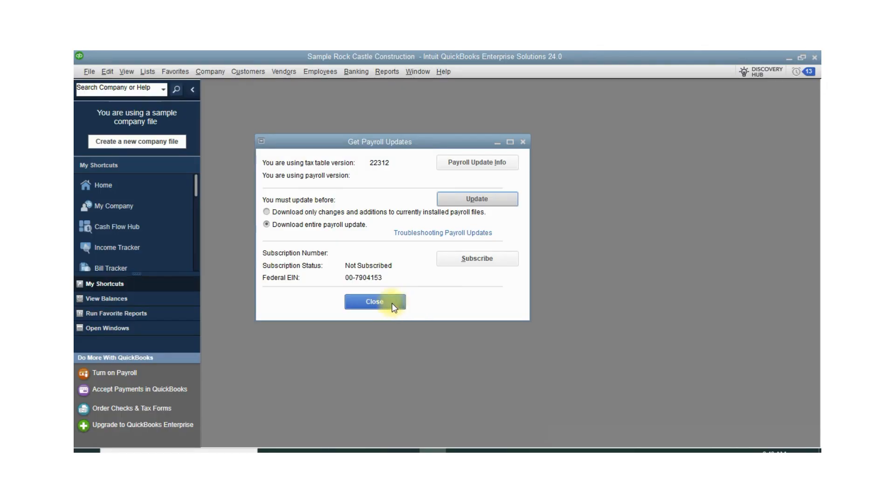
left_click(378, 304)
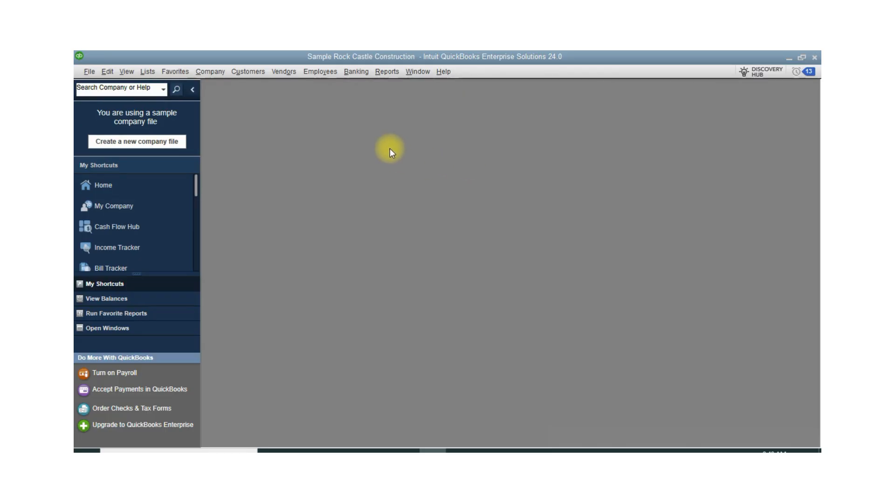
Step: Open the Employee Center and look through the information of each active employee
left_click(316, 71)
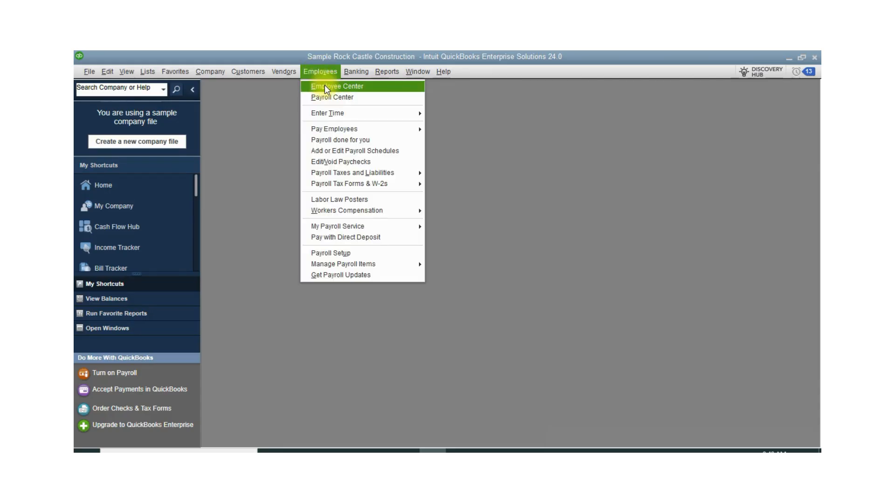
left_click(328, 88)
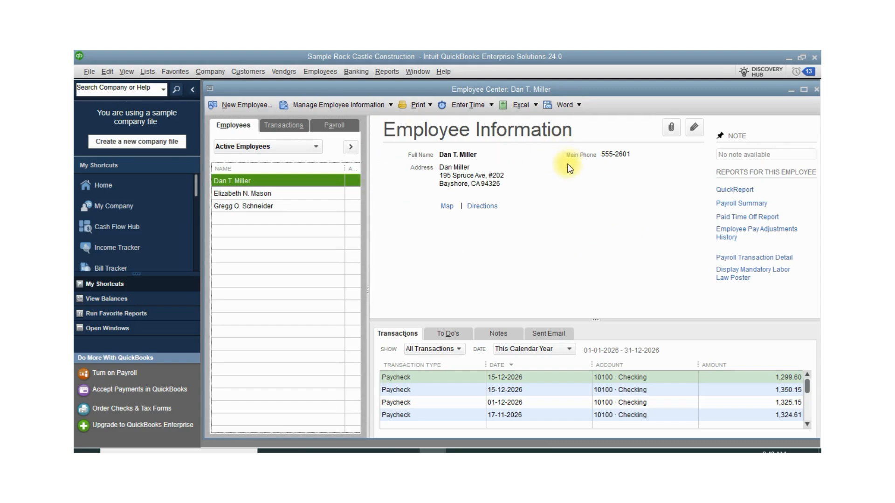
left_click(275, 206)
left_click(273, 194)
left_click(275, 182)
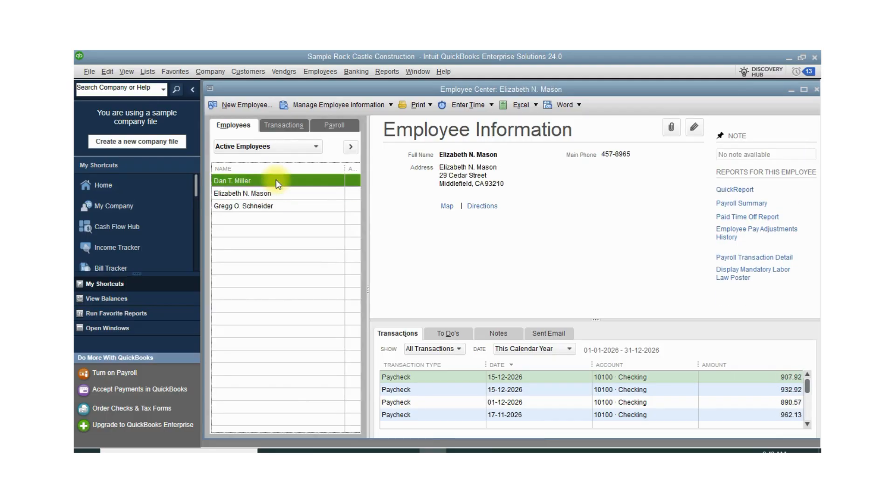
Step: Review the paycheck transactions and the payroll overview in the Employee Center, then return to the employee list
left_click(293, 127)
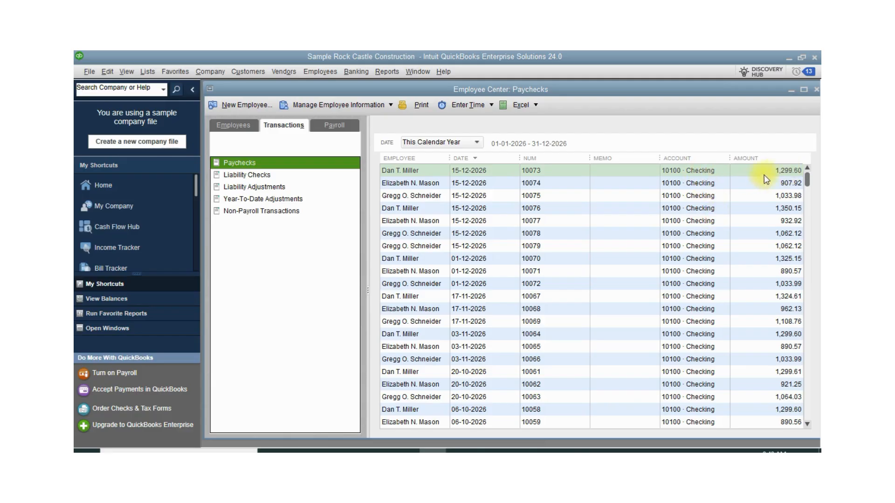
left_click(338, 124)
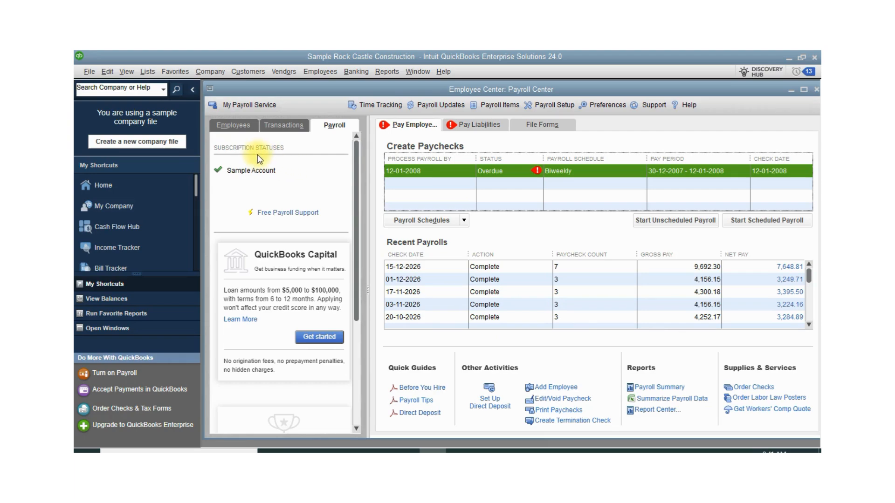
left_click(233, 126)
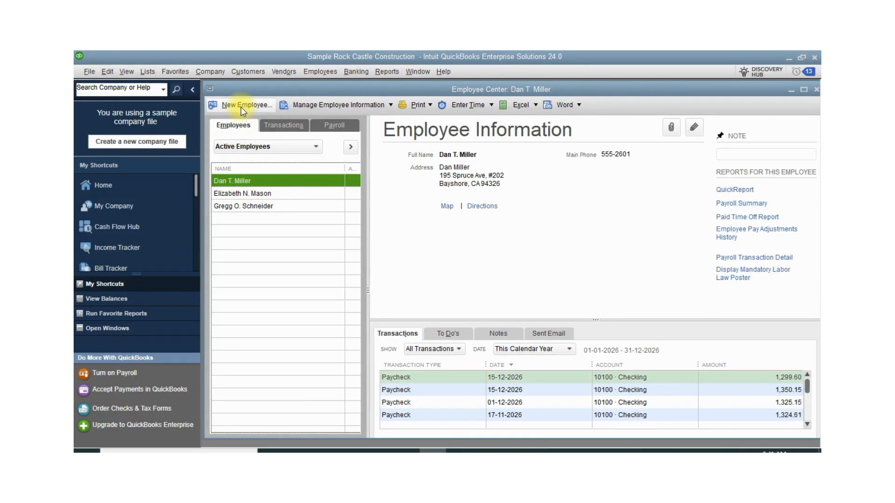
Step: Open the first listed employee's record for editing, check the Social Security number field, and set the gender to Male
right_click(268, 182)
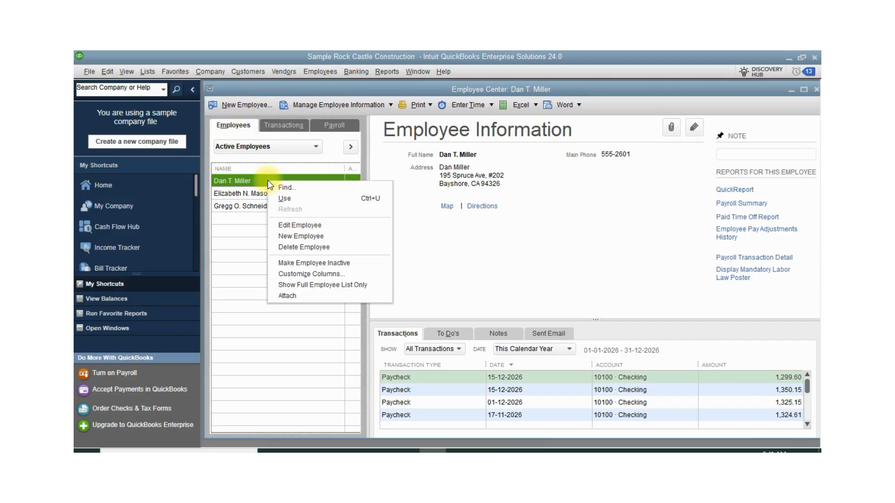
left_click(295, 224)
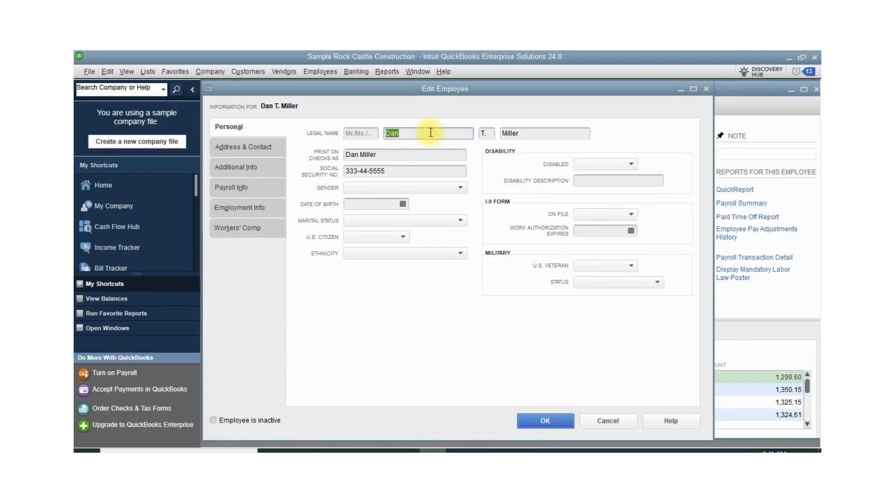
left_click(399, 171)
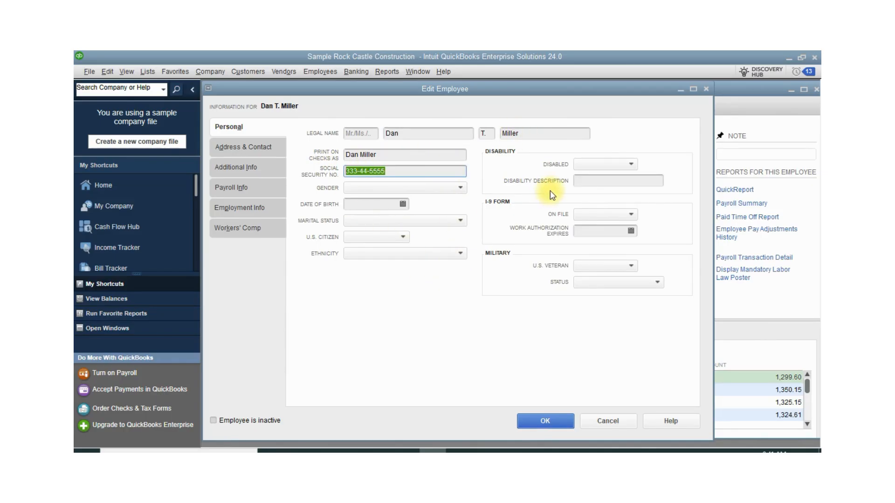
left_click(362, 188)
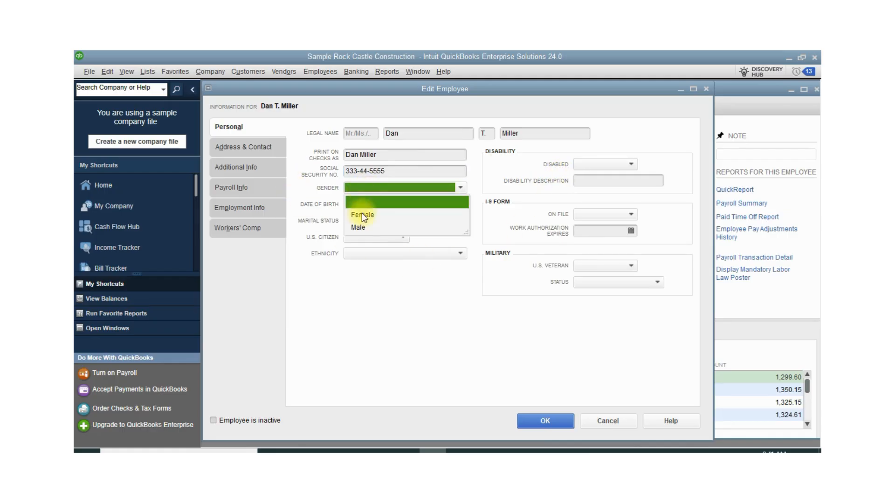
left_click(363, 227)
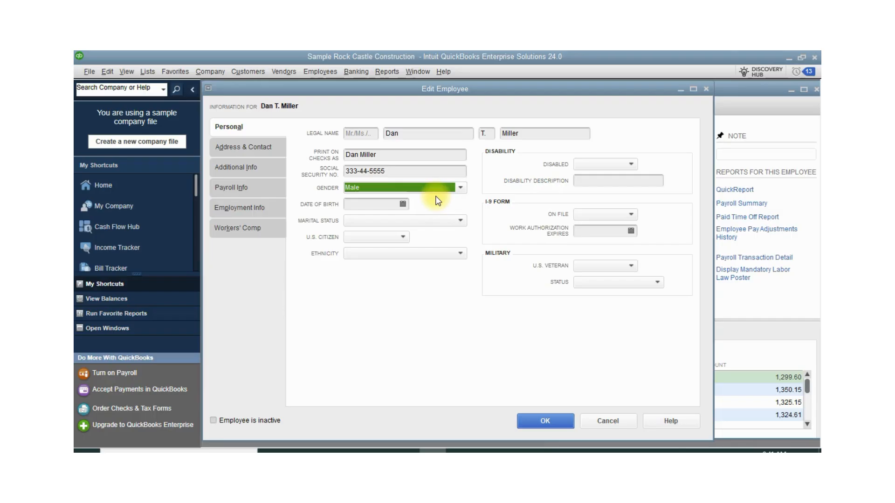
Step: Set the employee's marital status to Married and U.S. citizen to Yes, leaving the date of birth blank
left_click(404, 208)
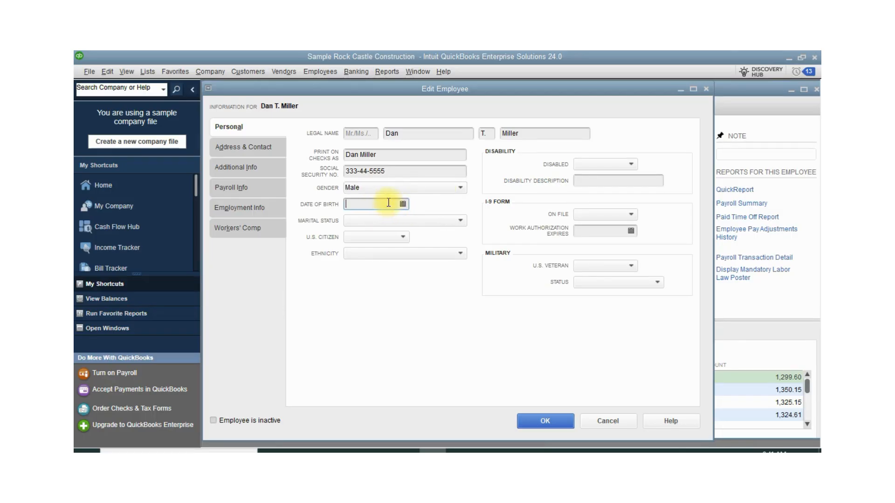
left_click(459, 220)
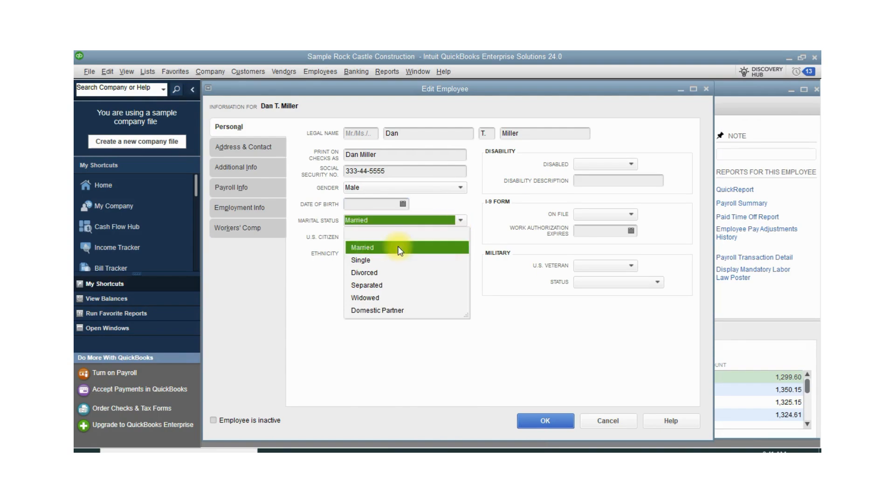
left_click(398, 247)
left_click(400, 238)
left_click(384, 264)
Step: Set the employee's ethnicity to White
left_click(460, 253)
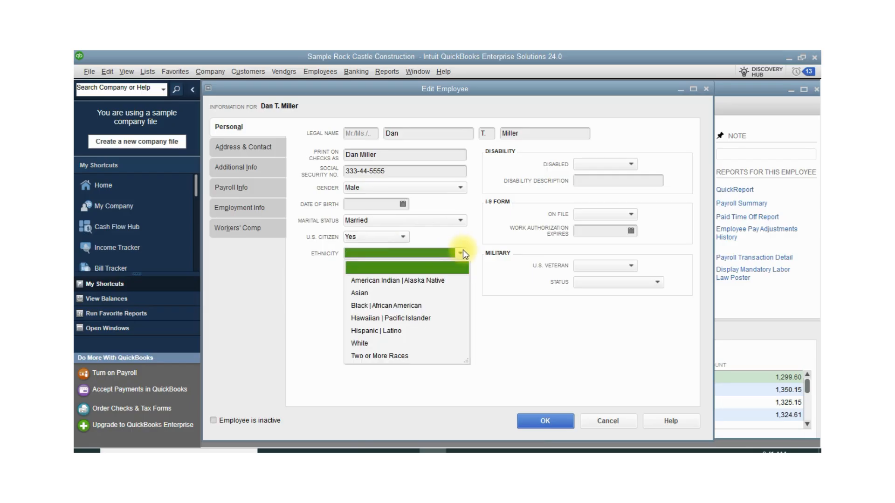
left_click(401, 281)
left_click(436, 255)
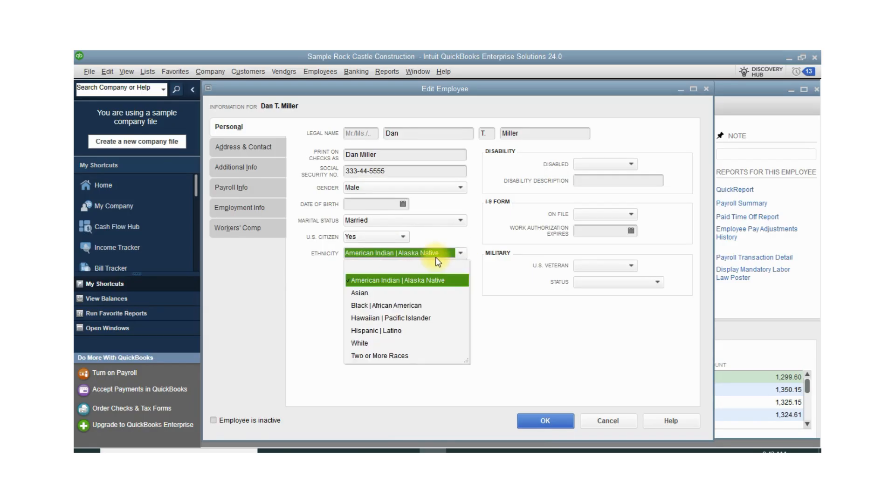
left_click(312, 323)
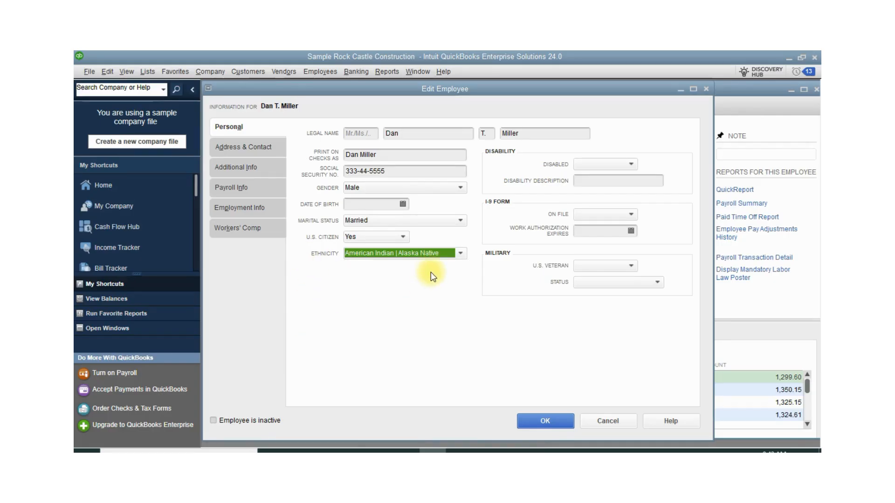
left_click(422, 254)
left_click(373, 344)
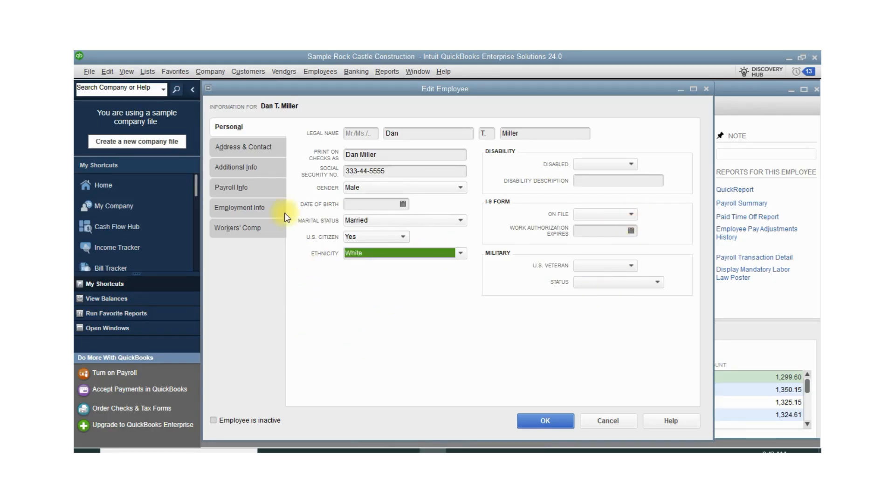
Step: Review the employee's home address, city, main phone and alternate phone in the address and contact details
left_click(260, 146)
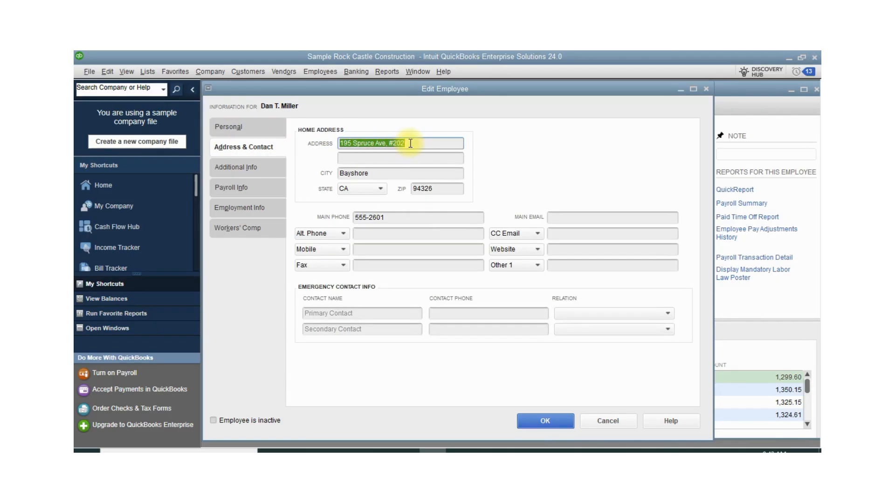
left_click(367, 159)
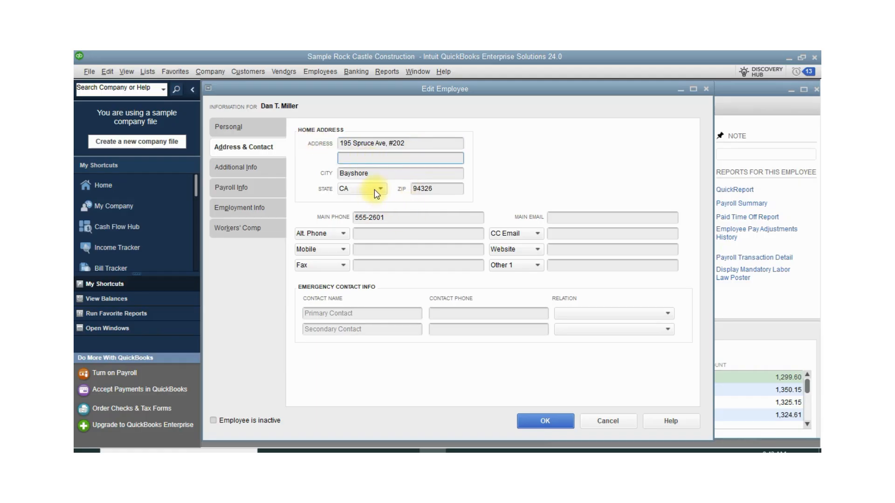
key("Tab")
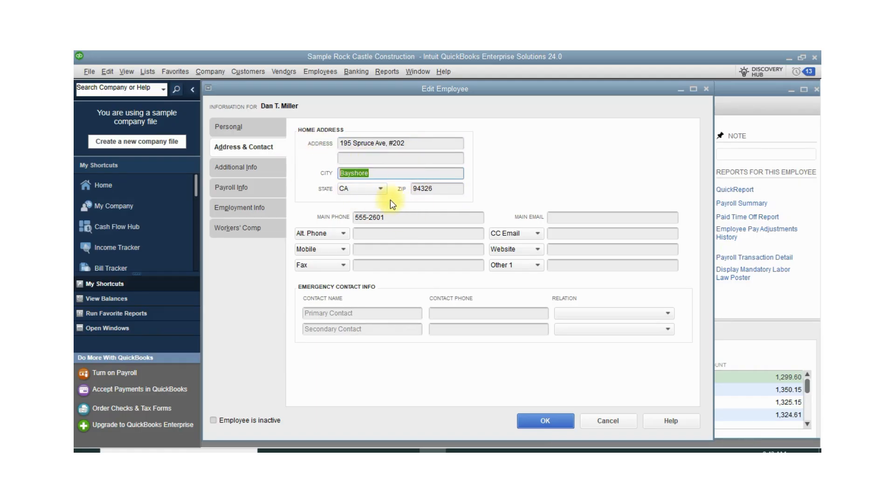
left_click(397, 221)
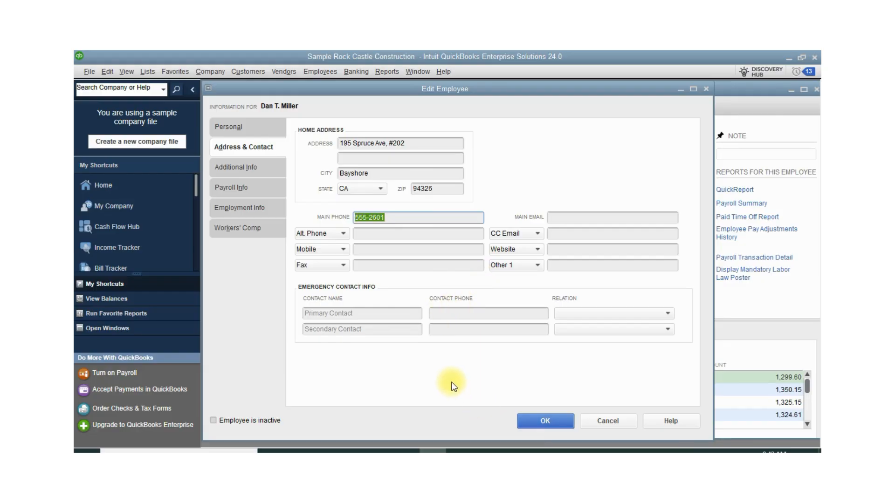
left_click(382, 232)
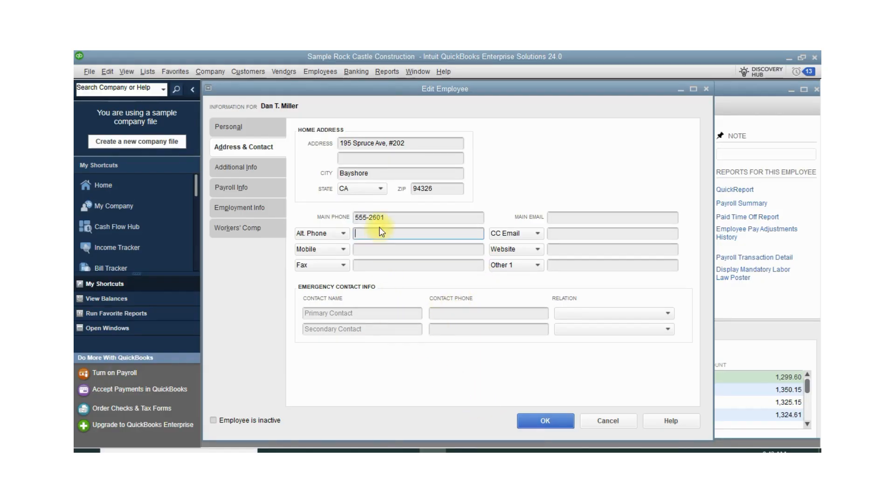
Step: Review the employee's additional information and payroll information, including the Salary item under earnings
left_click(238, 168)
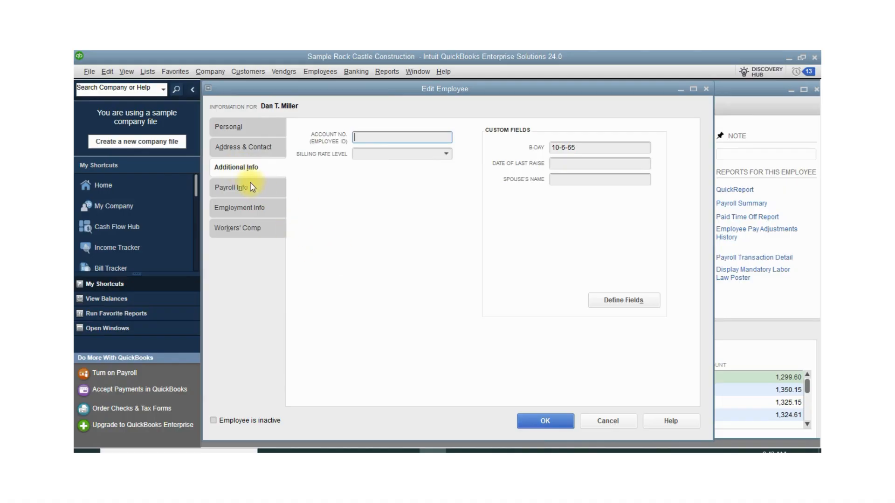
left_click(254, 188)
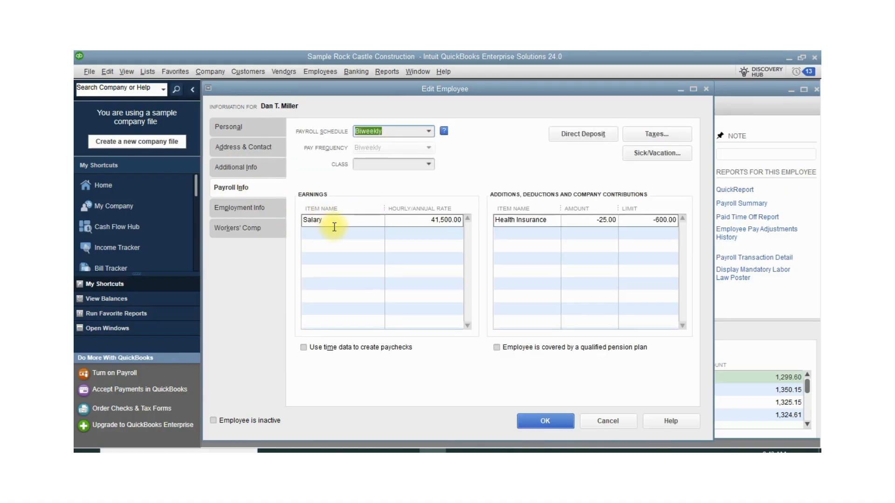
left_click(436, 224)
key("Home")
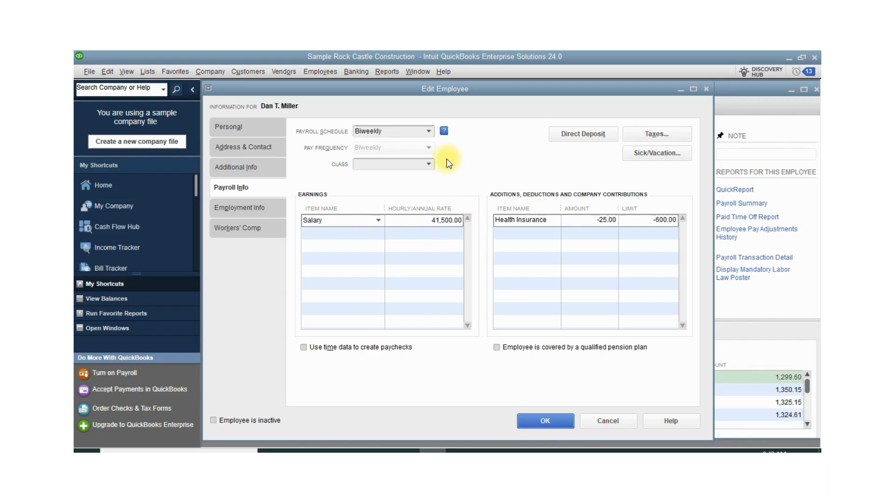
Step: Review the payroll schedule choices, the new payroll schedule form and the employment information, and close the employee record without saving
left_click(426, 132)
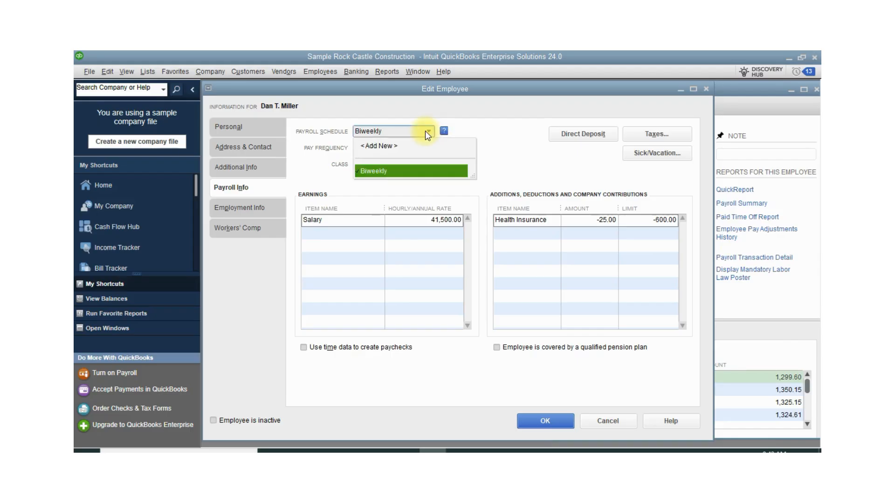
left_click_drag(383, 131, 328, 130)
left_click(312, 157)
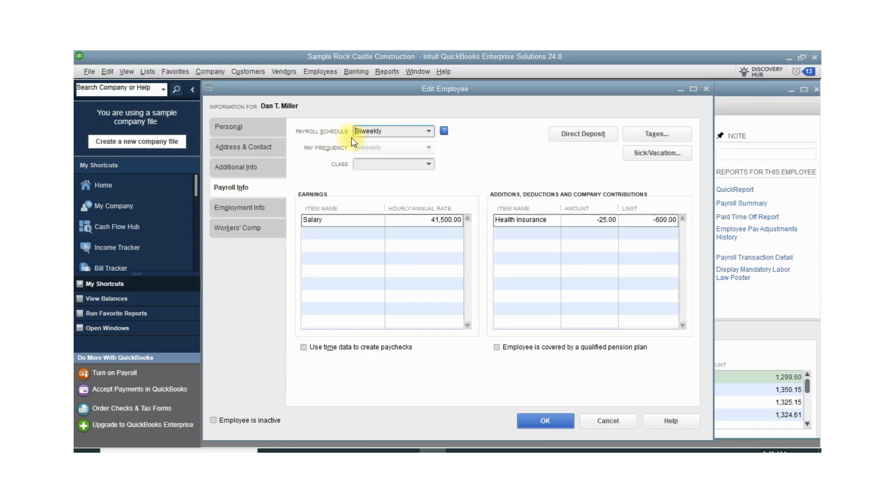
left_click(428, 131)
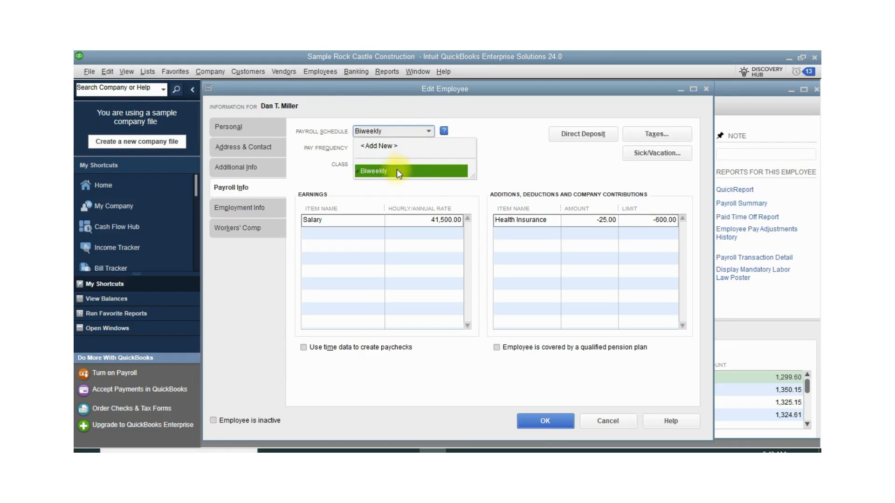
left_click(397, 148)
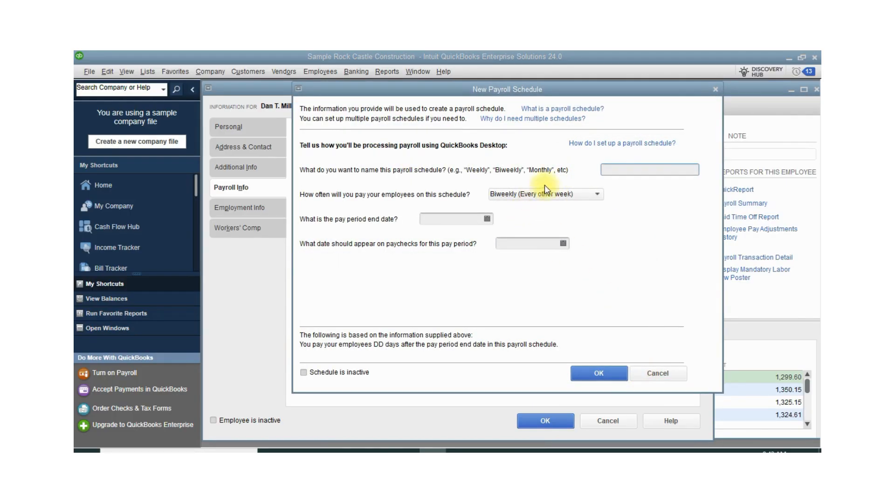
left_click(656, 374)
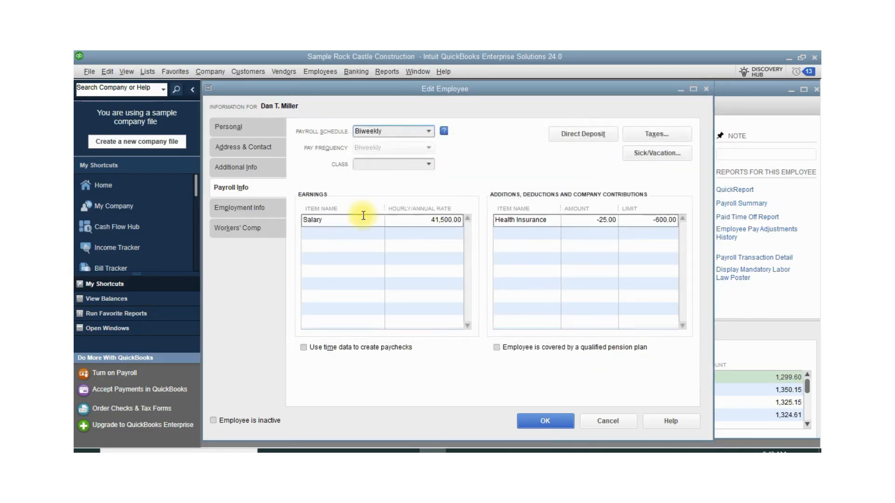
left_click(259, 212)
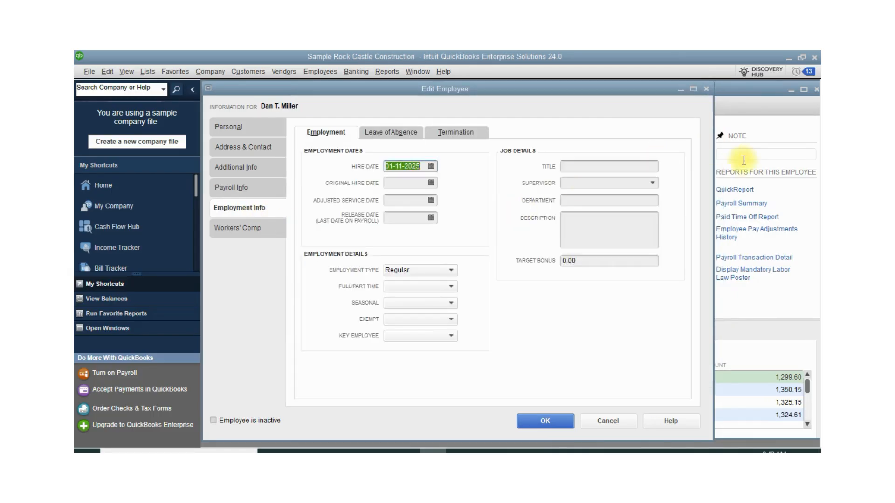
left_click(606, 420)
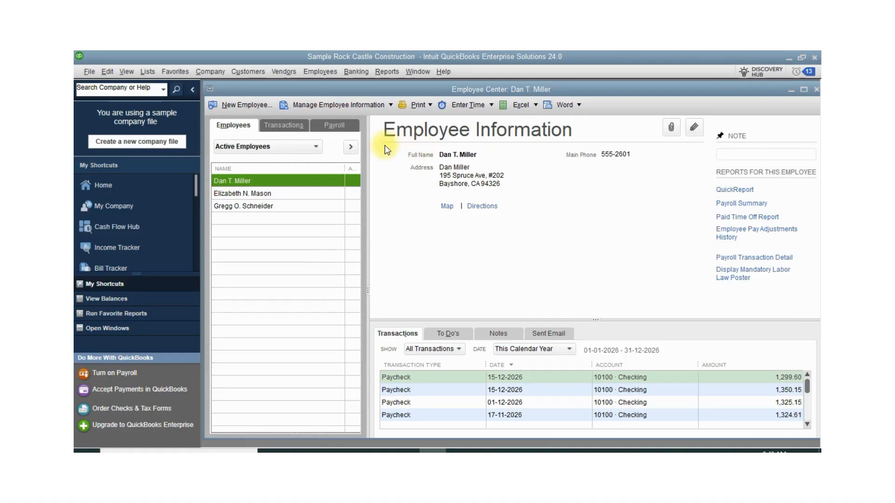
Step: Start the scheduled Biweekly payroll, continuing past the paycheck notices, and leave only the second listed employee selected to pay
left_click(326, 73)
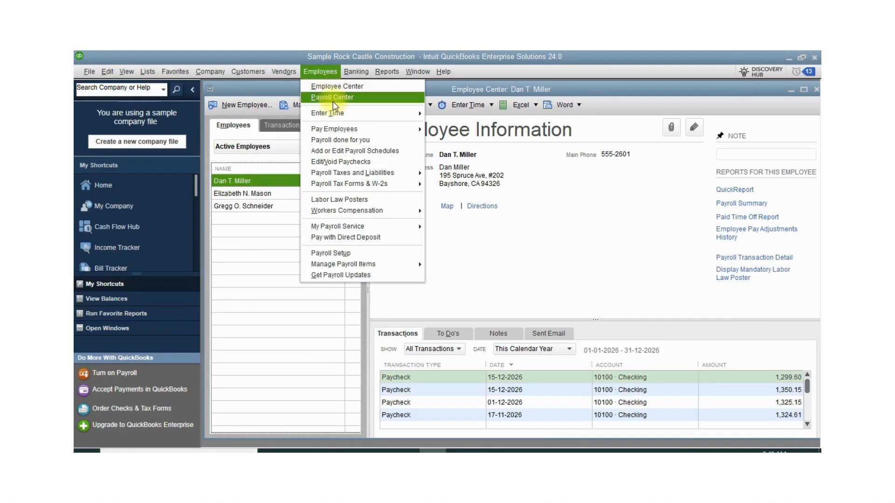
mouse_move(333, 133)
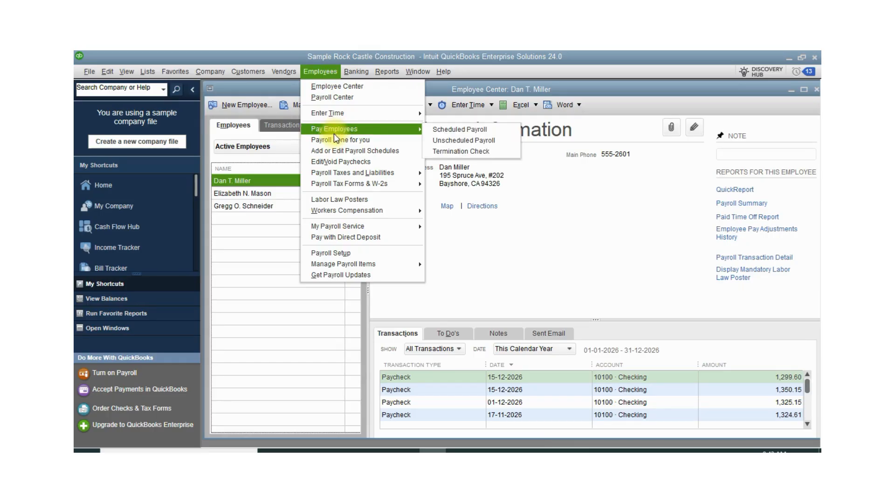
left_click(460, 131)
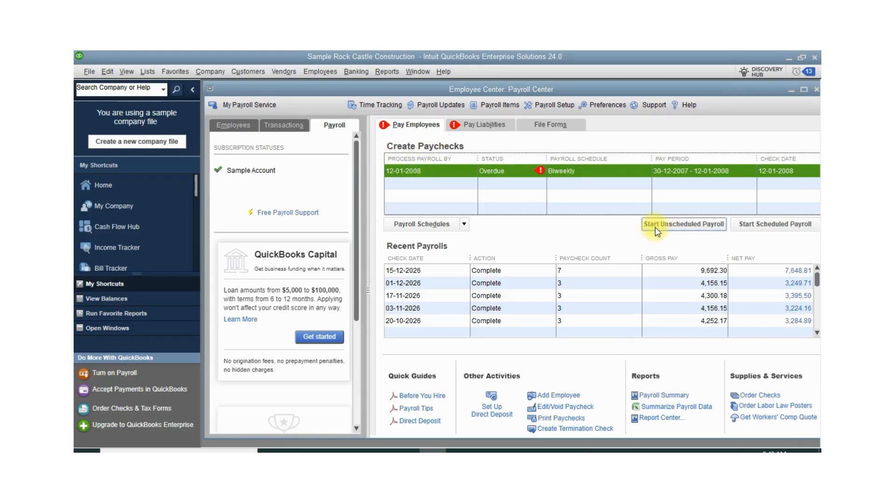
left_click(774, 225)
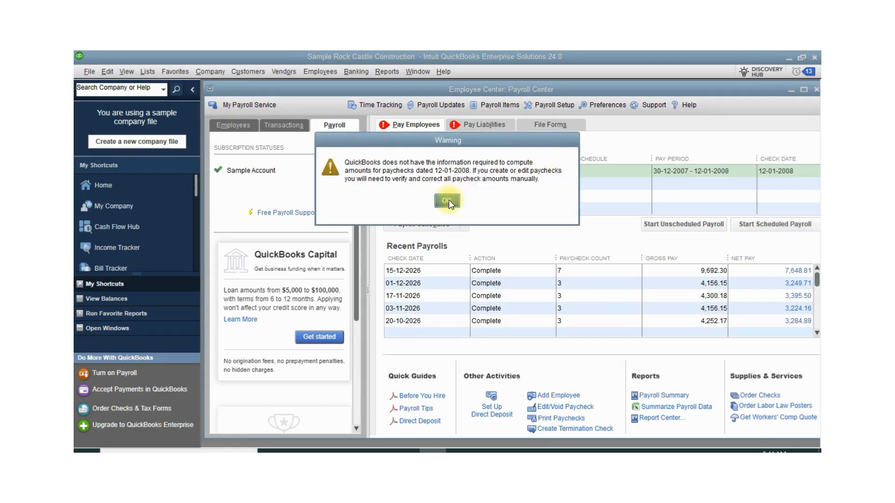
left_click(446, 200)
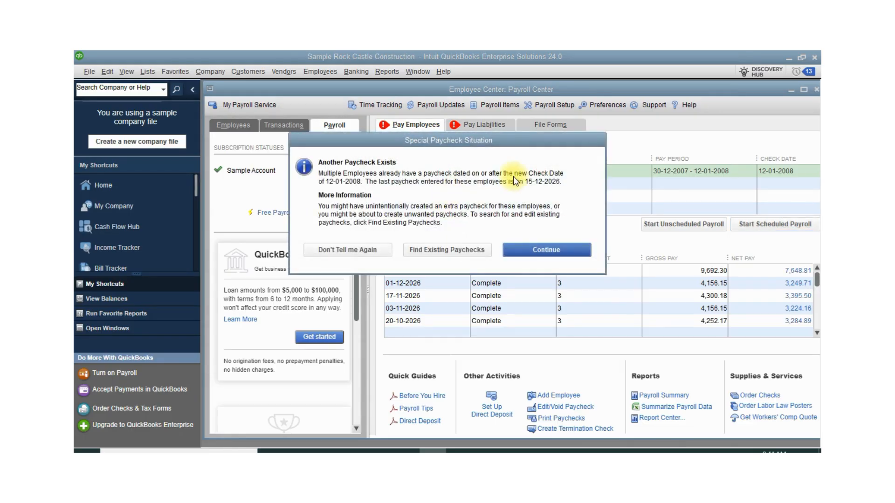
left_click(544, 257)
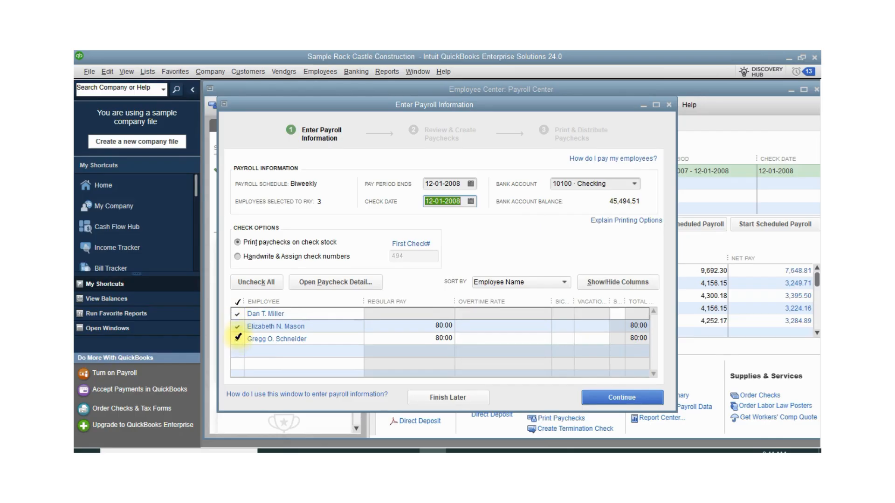
left_click(238, 339)
left_click(238, 314)
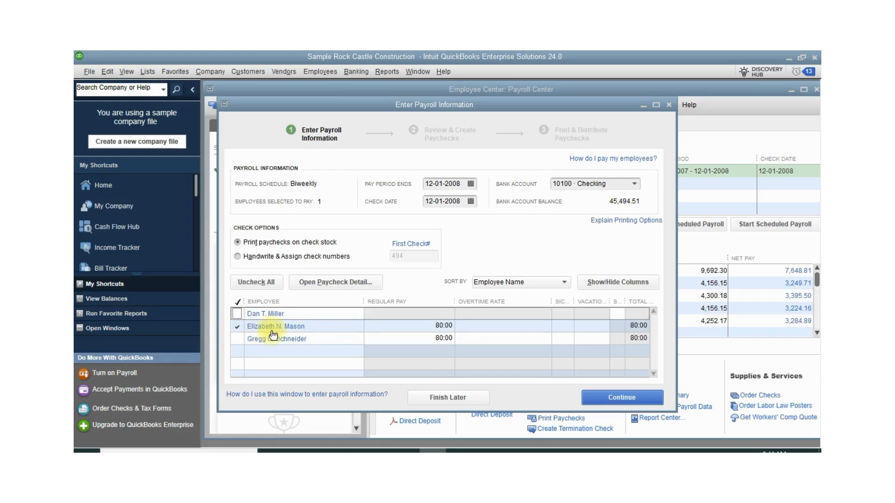
Step: Set the pay period end date to 12-10-2025 for this payroll
left_click(471, 184)
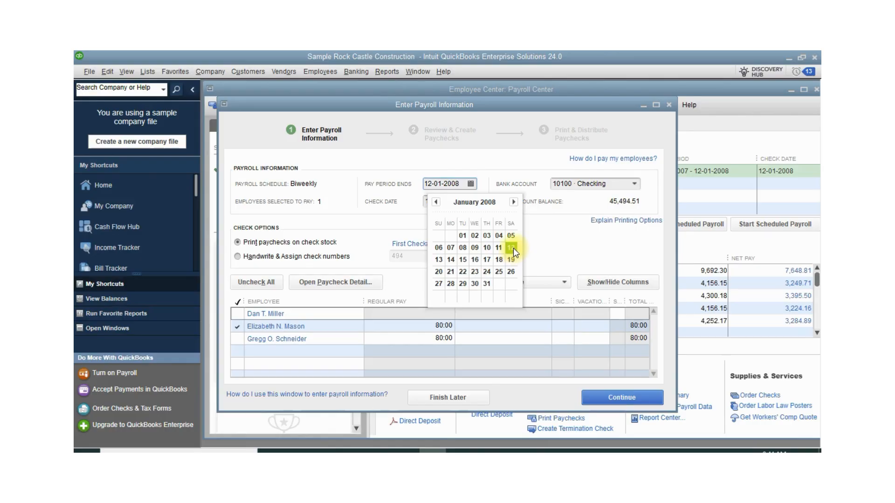
left_click(513, 249)
left_click(470, 185)
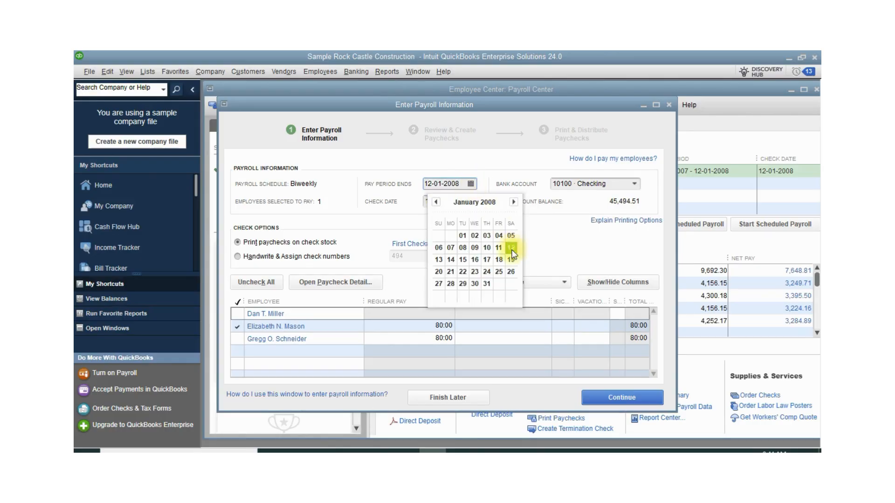
left_click(437, 202)
left_click(513, 201)
left_click(514, 202)
left_click(514, 201)
left_click(514, 202)
left_click(514, 202)
left_click(514, 202)
left_click(514, 201)
left_click(514, 202)
left_click(514, 202)
left_click(513, 202)
left_click(514, 202)
left_click(513, 202)
left_click(513, 202)
left_click(513, 201)
left_click(514, 202)
left_click(513, 201)
left_click(513, 202)
left_click(513, 202)
left_click(514, 202)
left_click(514, 202)
left_click(513, 201)
left_click(513, 202)
left_click(513, 201)
left_click(513, 202)
left_click(514, 202)
left_click(513, 202)
left_click(514, 202)
left_click(513, 202)
left_click(514, 202)
left_click(513, 202)
left_click(513, 202)
left_click(514, 202)
left_click(514, 202)
left_click(514, 202)
left_click(514, 202)
left_click(514, 202)
left_click(513, 201)
left_click(513, 202)
left_click(513, 202)
left_click(513, 202)
left_click(514, 202)
left_click(513, 201)
left_click(513, 202)
left_click(514, 202)
left_click(514, 202)
left_click(514, 202)
left_click(513, 202)
left_click(513, 202)
left_click(514, 202)
left_click(513, 202)
left_click(514, 202)
left_click(513, 201)
left_click(513, 201)
left_click(513, 202)
left_click(513, 201)
left_click(514, 201)
left_click(514, 202)
left_click(514, 201)
left_click(513, 201)
left_click(513, 202)
left_click(513, 202)
left_click(513, 201)
left_click(514, 201)
left_click(514, 202)
left_click(514, 202)
left_click(514, 202)
left_click(514, 202)
left_click(513, 201)
left_click(513, 201)
left_click(513, 202)
left_click(513, 202)
left_click(513, 202)
left_click(513, 202)
left_click(513, 201)
left_click(514, 202)
left_click(514, 201)
left_click(514, 202)
left_click(513, 202)
left_click(513, 202)
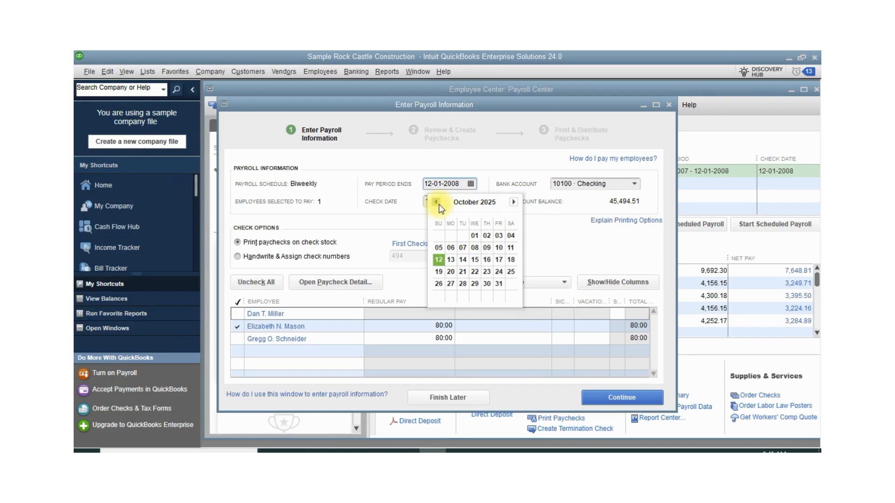
left_click(438, 260)
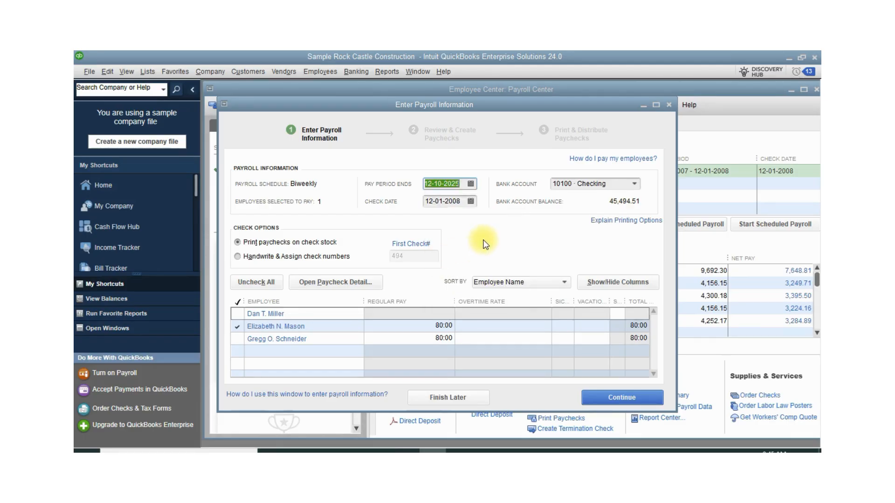
Step: Set the paycheck date to 06-10-2025
left_click(471, 202)
left_click(513, 220)
left_click(513, 220)
left_click(513, 220)
left_click(513, 220)
left_click(513, 220)
left_click(513, 219)
left_click(513, 219)
left_click(513, 219)
left_click(513, 220)
left_click(513, 220)
left_click(513, 219)
left_click(513, 220)
left_click(513, 220)
left_click(514, 219)
left_click(513, 220)
left_click(513, 220)
left_click(513, 219)
left_click(513, 219)
left_click(513, 220)
left_click(513, 219)
left_click(513, 219)
left_click(513, 219)
left_click(513, 220)
left_click(513, 220)
left_click(513, 219)
left_click(513, 220)
left_click(513, 220)
left_click(513, 220)
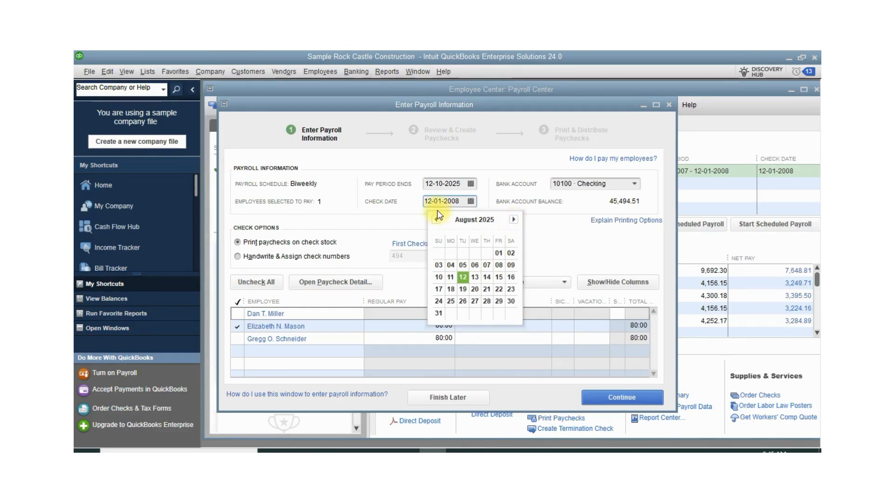
left_click(514, 220)
left_click(513, 220)
left_click(513, 220)
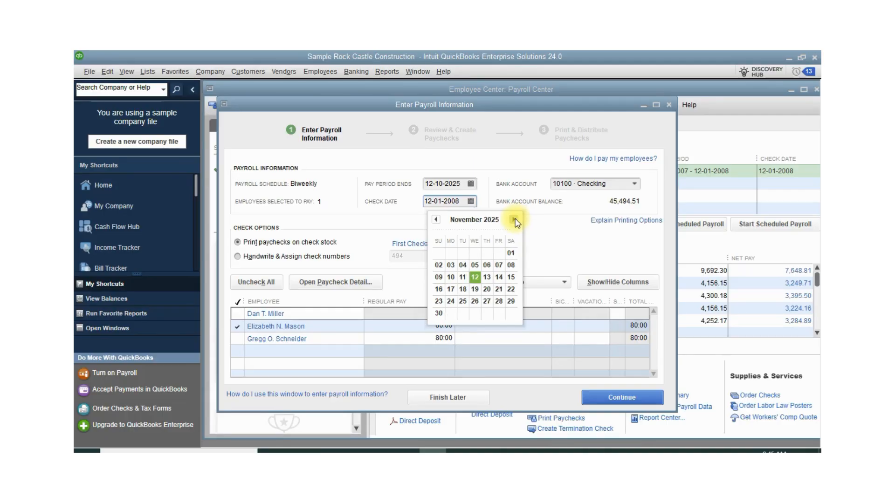
left_click(436, 219)
left_click(439, 277)
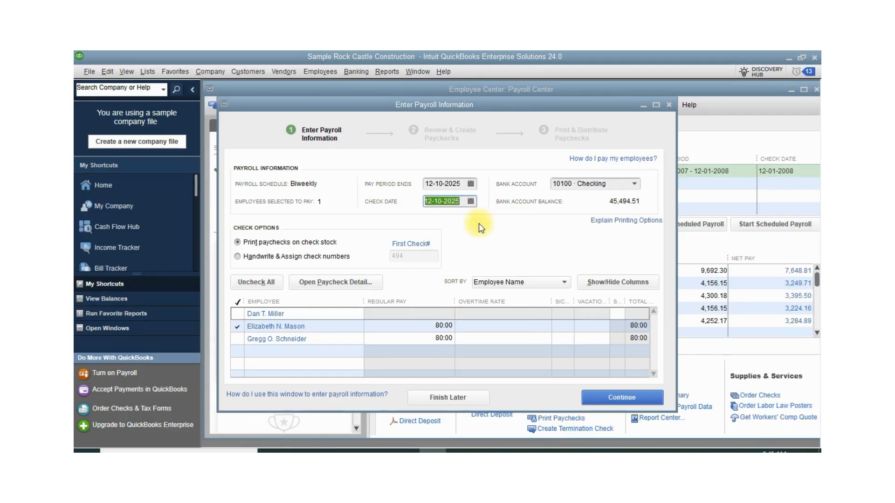
left_click(471, 201)
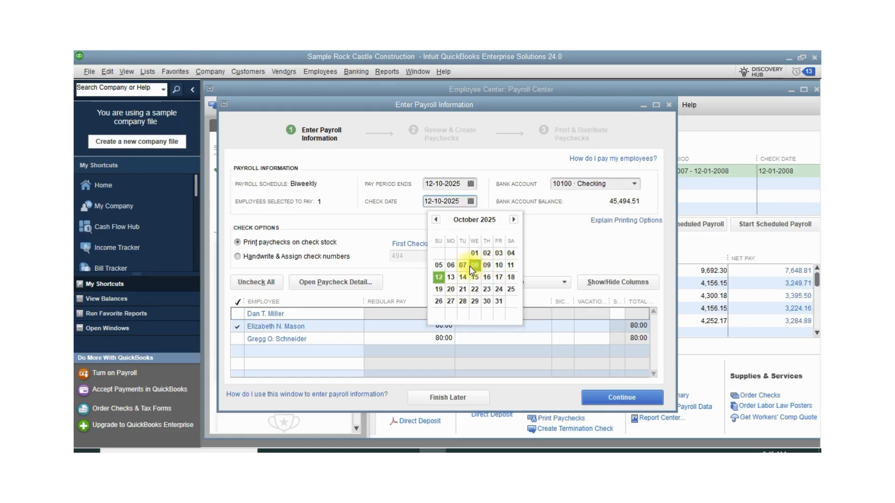
left_click(451, 266)
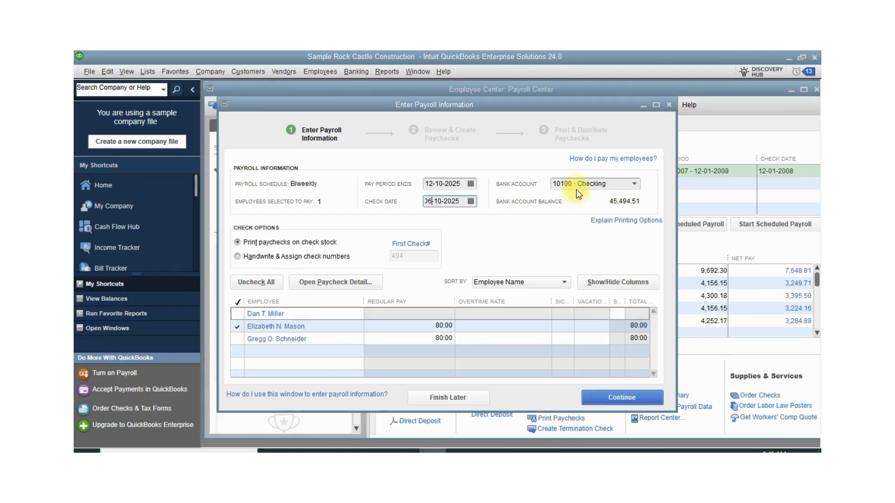
Step: Continue past the existing paycheck notice and choose 10100 · Checking as the bank account for the payroll
left_click(634, 182)
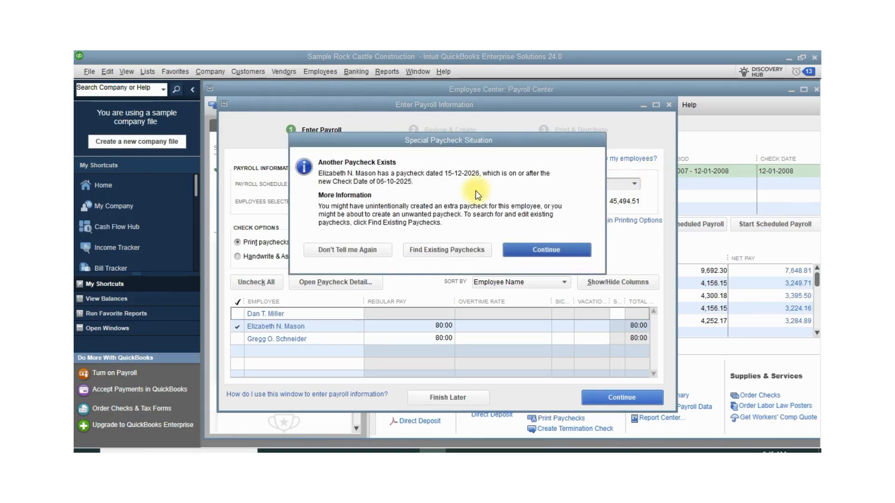
left_click(555, 254)
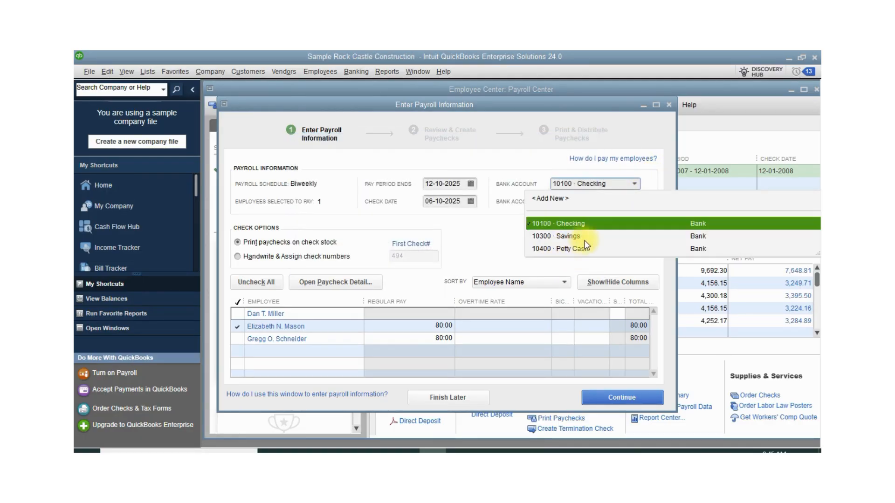
left_click(577, 227)
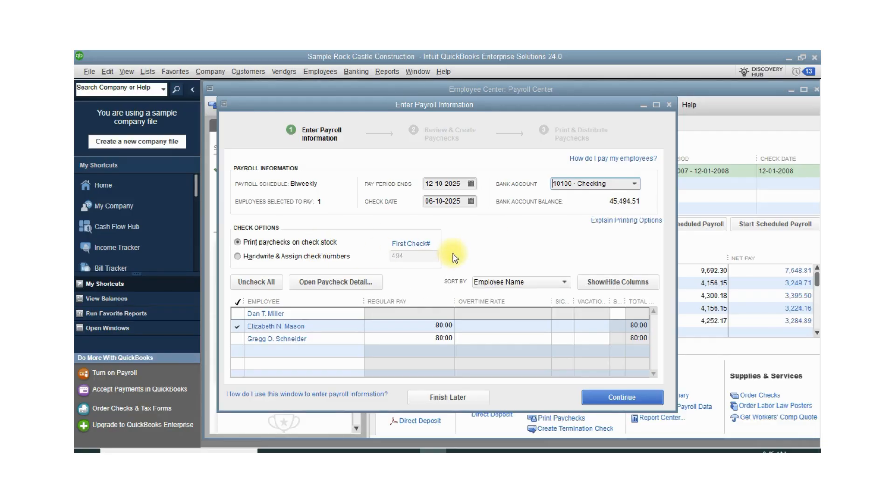
Step: Try the Handwrite & Assign check numbers option and return to Print paychecks on check stock
left_click(239, 257)
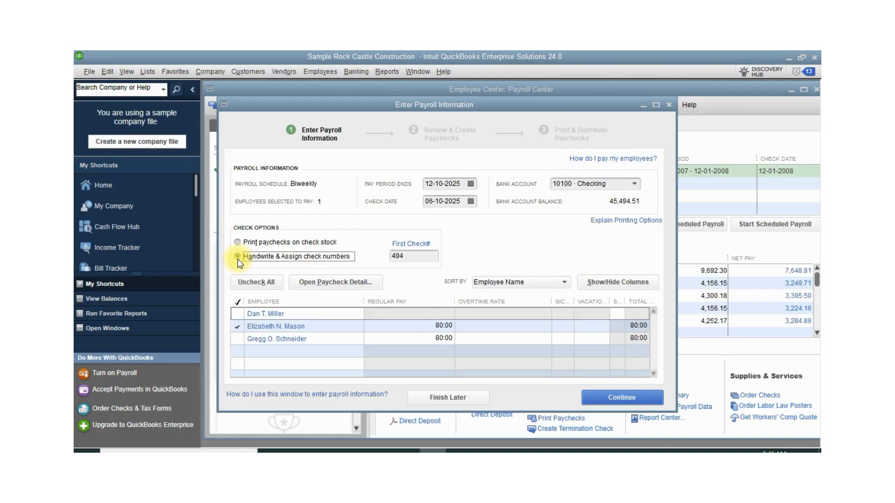
left_click_drag(410, 258, 380, 259)
left_click(314, 244)
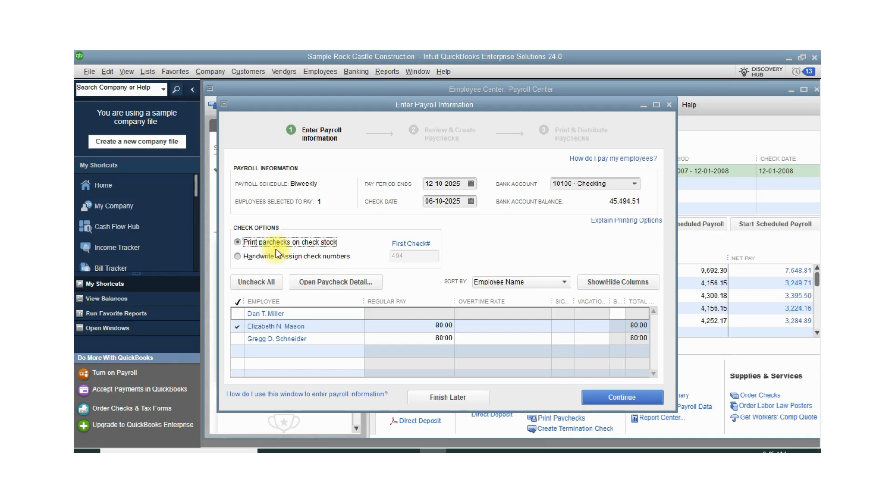
Step: Open the selected employee's paycheck detail and review the regular pay hours, rate, workers' comp code and customer job fields
double_click(465, 327)
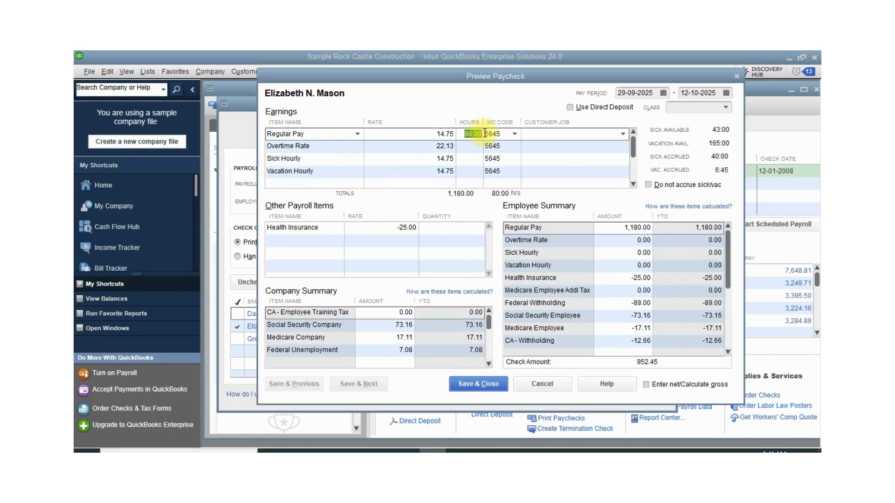
left_click(473, 136)
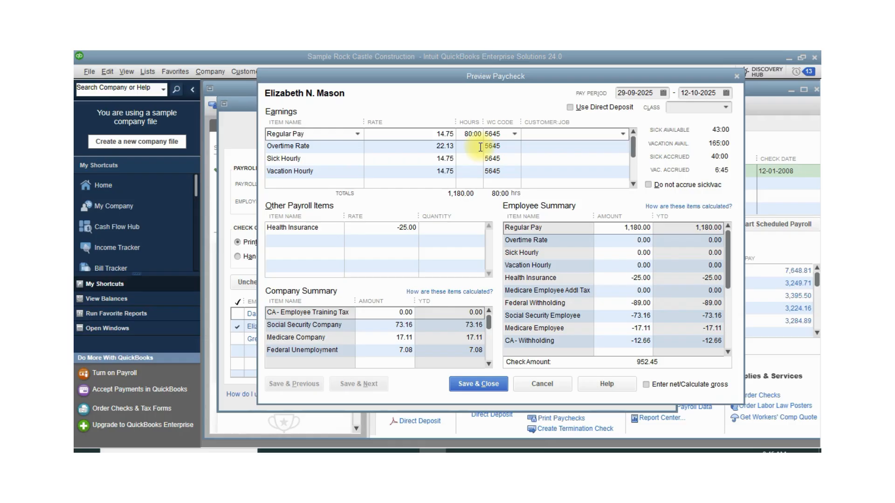
left_click(421, 133)
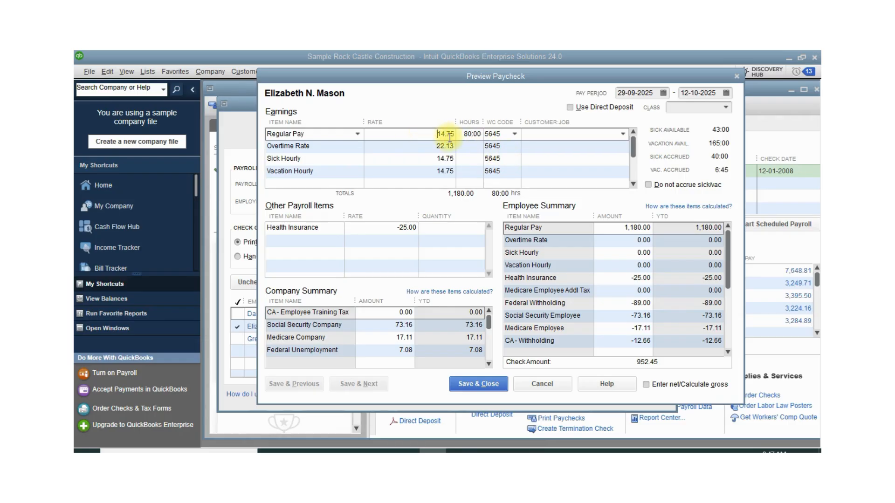
left_click_drag(438, 136, 455, 135)
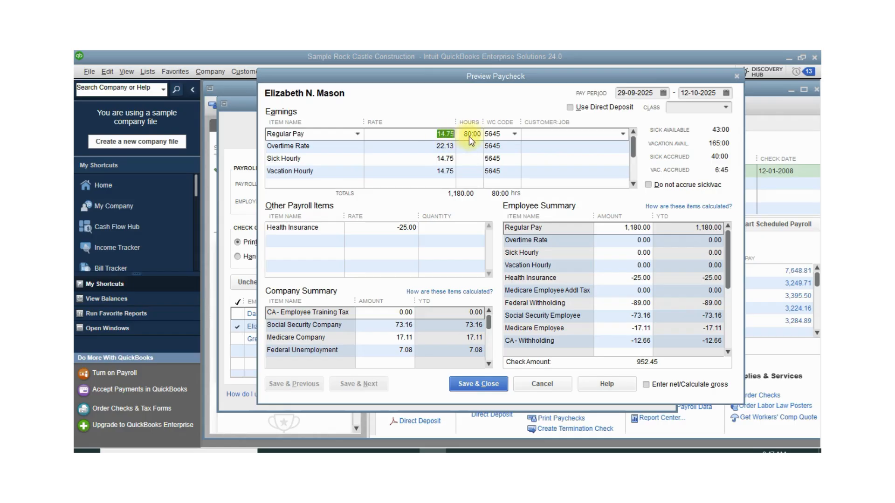
key("BackSpace")
left_click(509, 134)
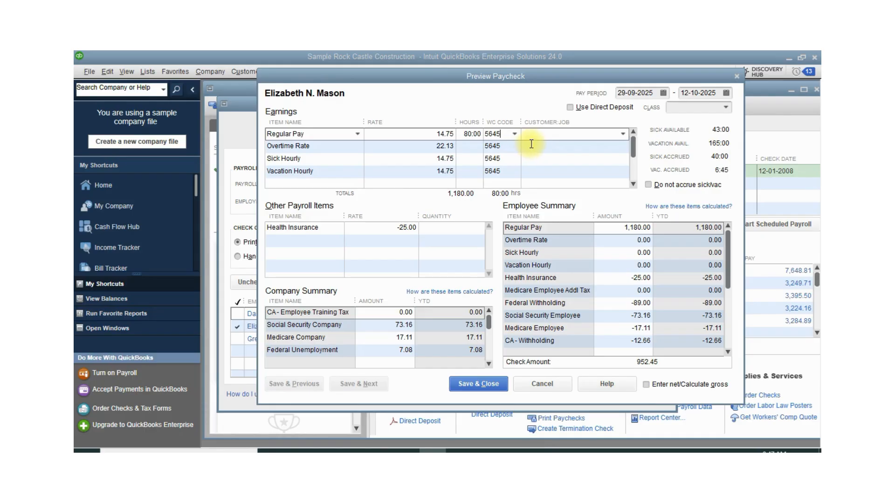
left_click(623, 135)
left_click(514, 111)
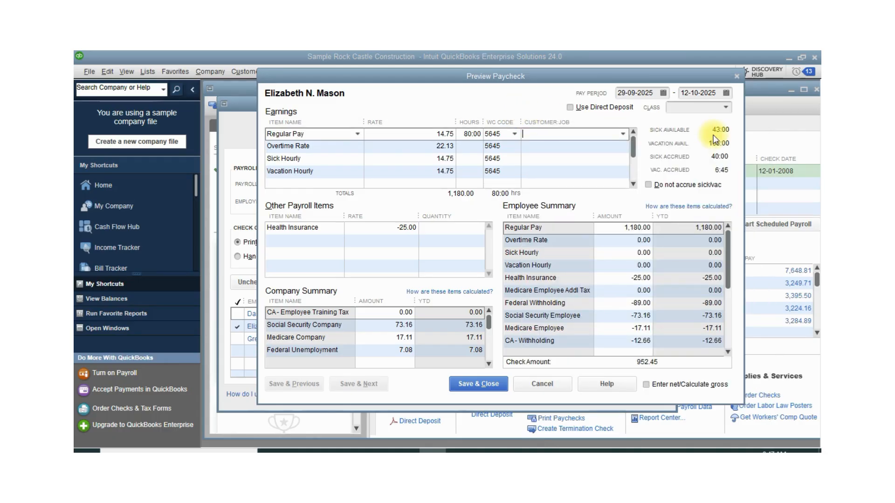
Step: Examine the Health Insurance deduction and the company-paid training, Social Security, Medicare and Federal Unemployment amounts on the paycheck
left_click(338, 229)
left_click(339, 229)
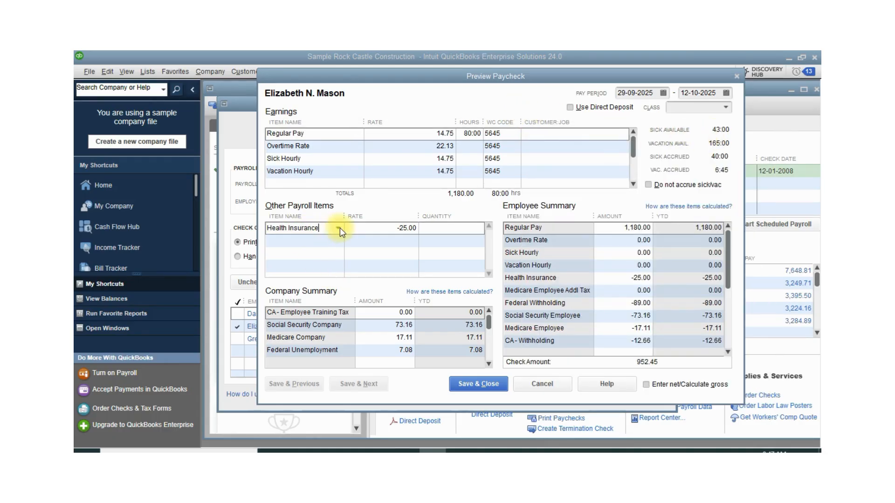
left_click(387, 230)
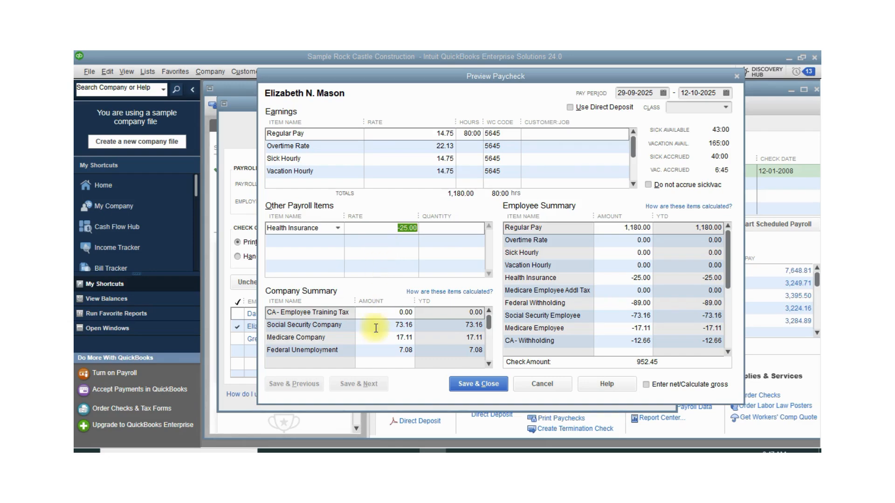
left_click(385, 316)
left_click(386, 324)
left_click(391, 337)
left_click(395, 352)
left_click(394, 339)
left_click(393, 352)
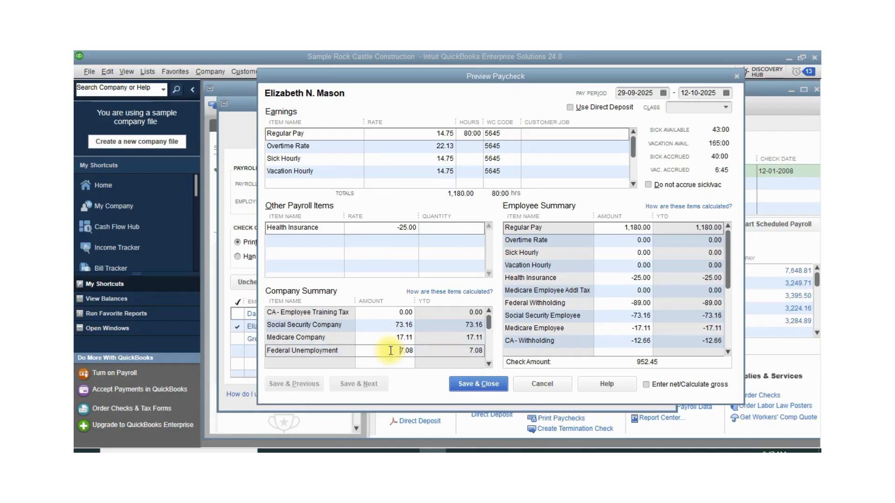
left_click(392, 338)
left_click(390, 324)
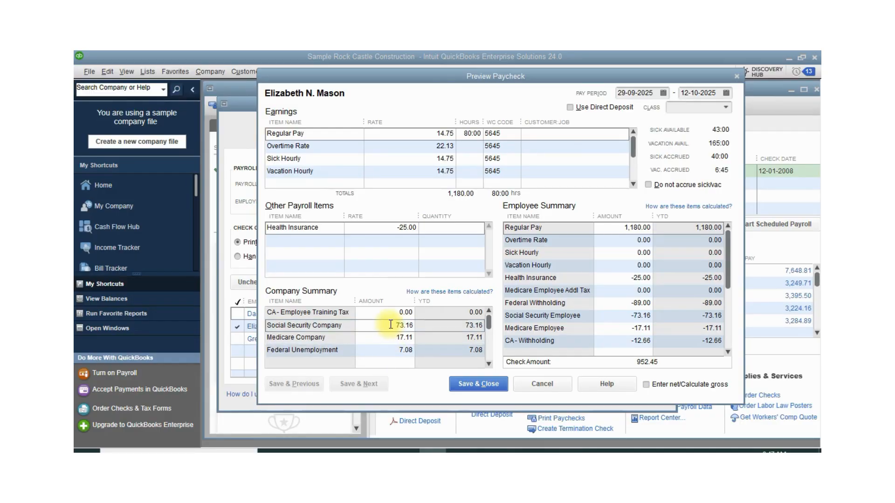
double_click(395, 325)
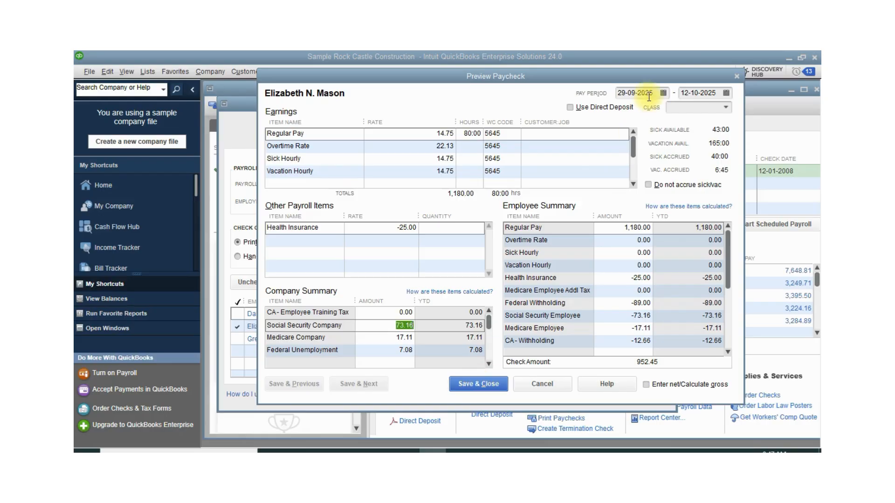
Step: Try 29-10-2025 and 12-10-2025 as the start date of the paycheck's pay period
left_click(663, 92)
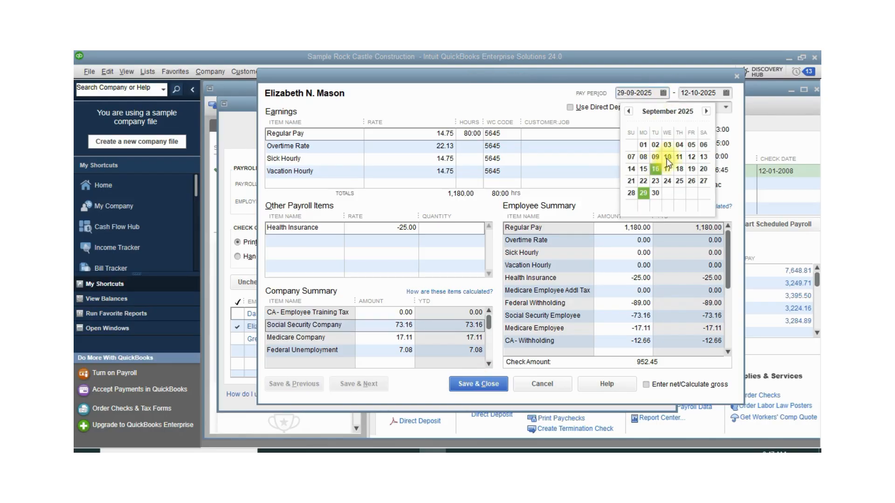
left_click(703, 113)
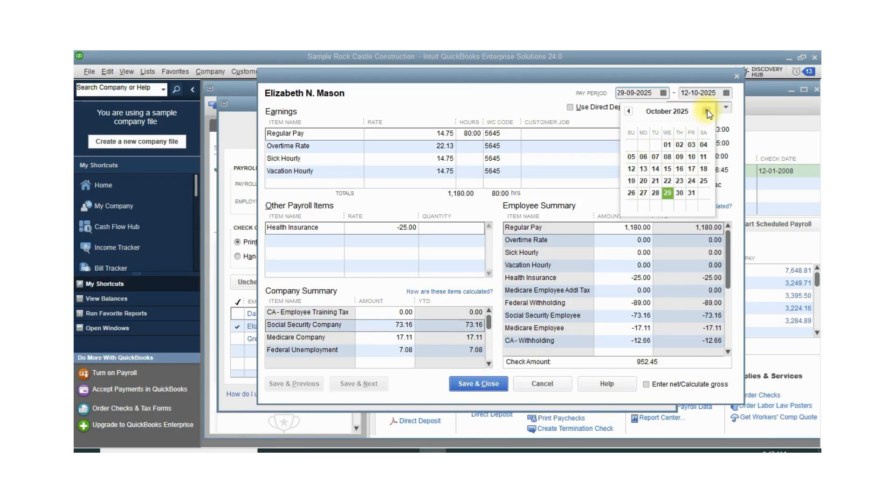
left_click(668, 192)
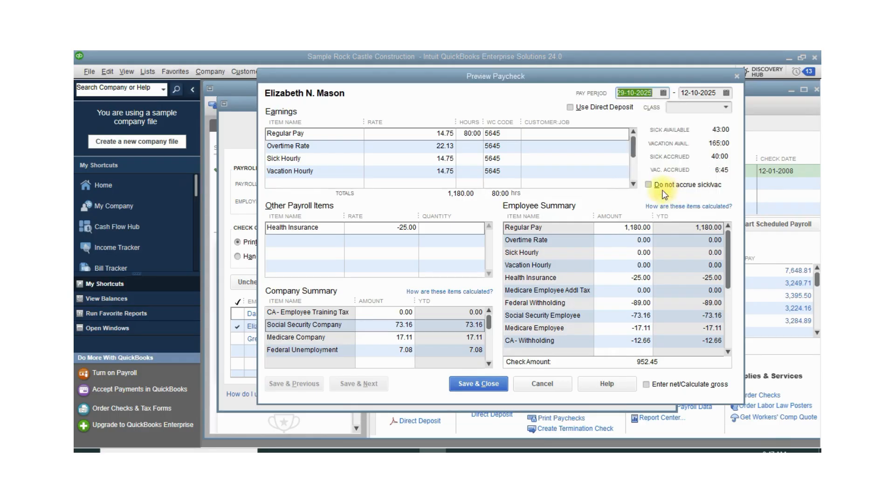
left_click(662, 93)
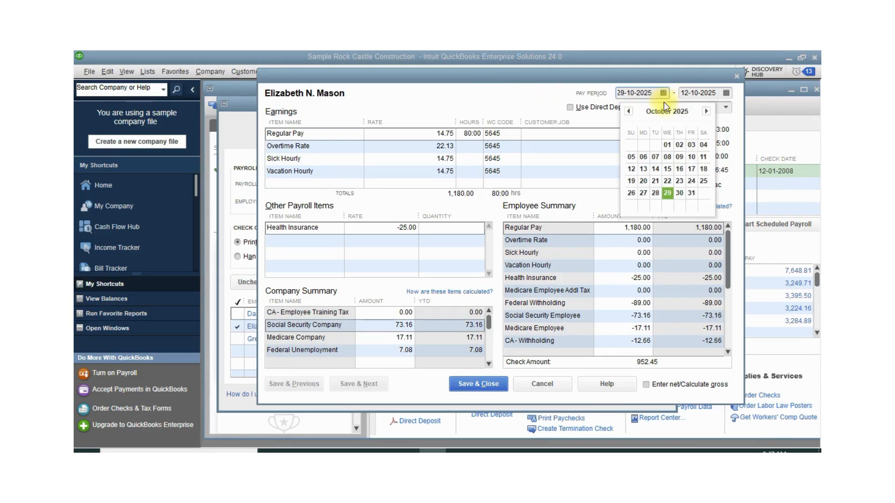
left_click(632, 168)
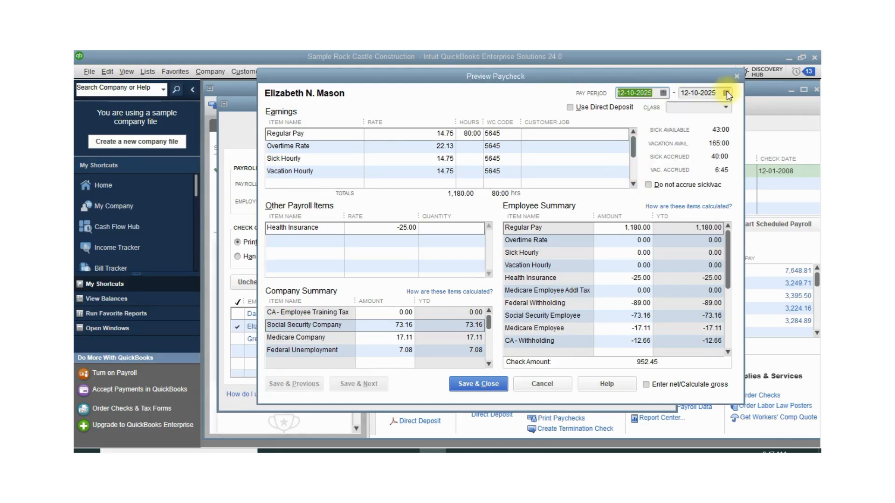
Step: Set the start date of the paycheck's pay period to 19-10-2025, then save and close the paycheck detail
left_click(663, 92)
left_click(611, 88)
left_click(662, 93)
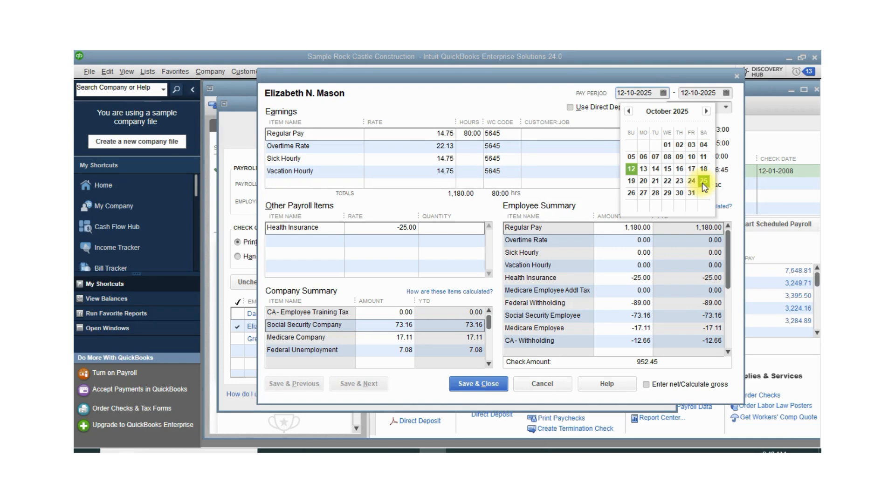
left_click(632, 182)
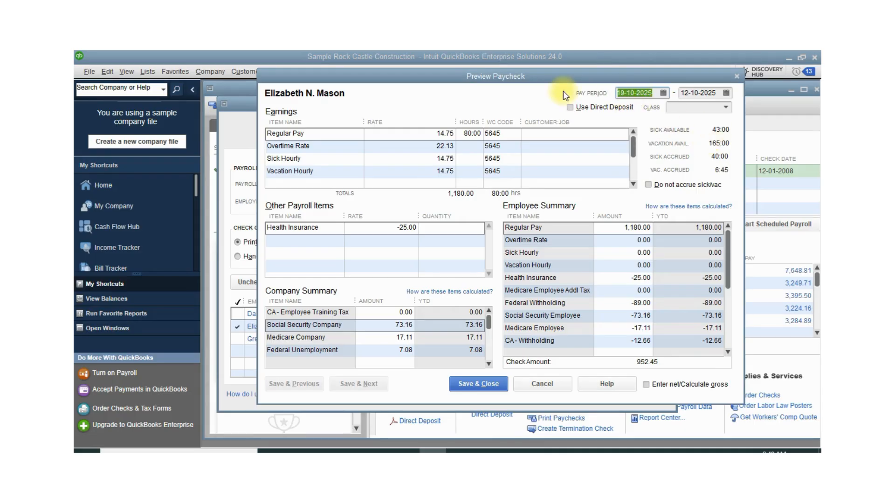
left_click(635, 89)
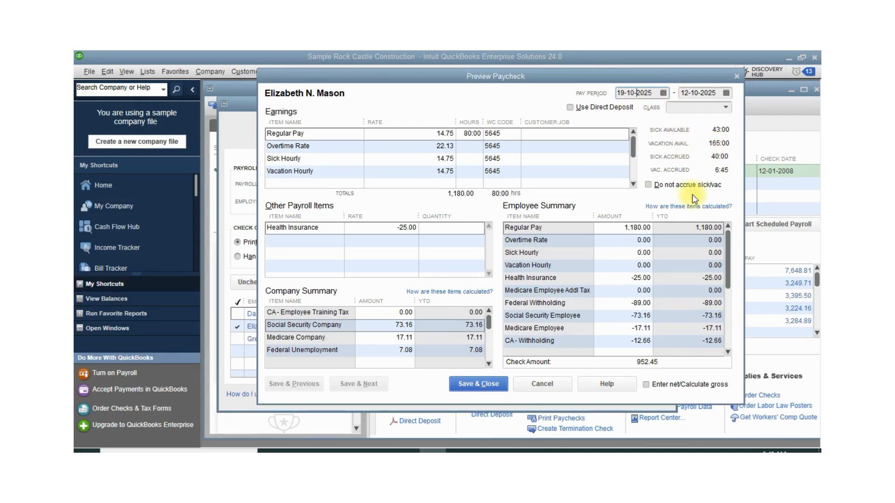
left_click(468, 385)
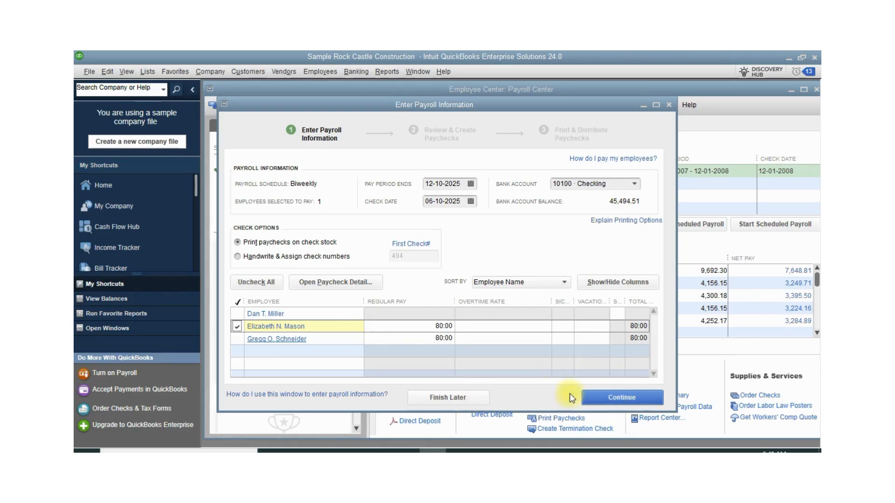
Step: Continue to the paycheck review, check the employee's pay summary, and create the paycheck
left_click(625, 405)
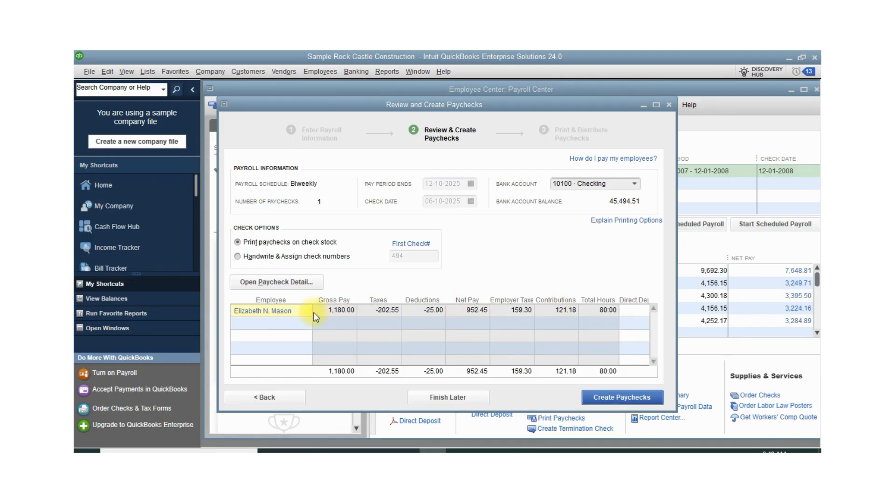
left_click(610, 311)
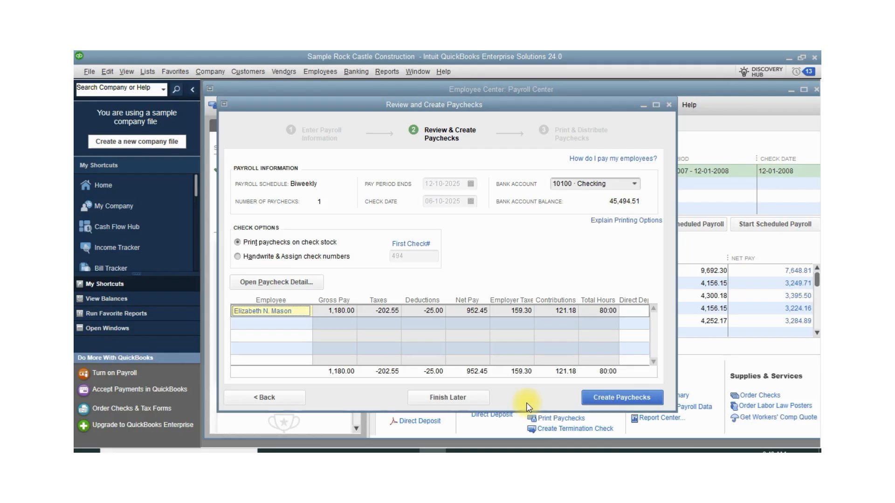
left_click(613, 397)
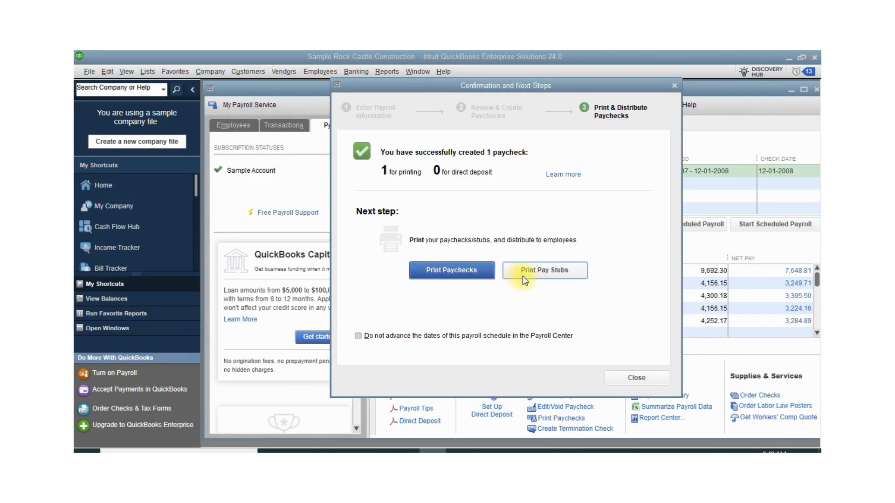
Step: Deselect both paychecks in the print selection, set the first check number to 100, and try to print the paychecks
left_click(452, 271)
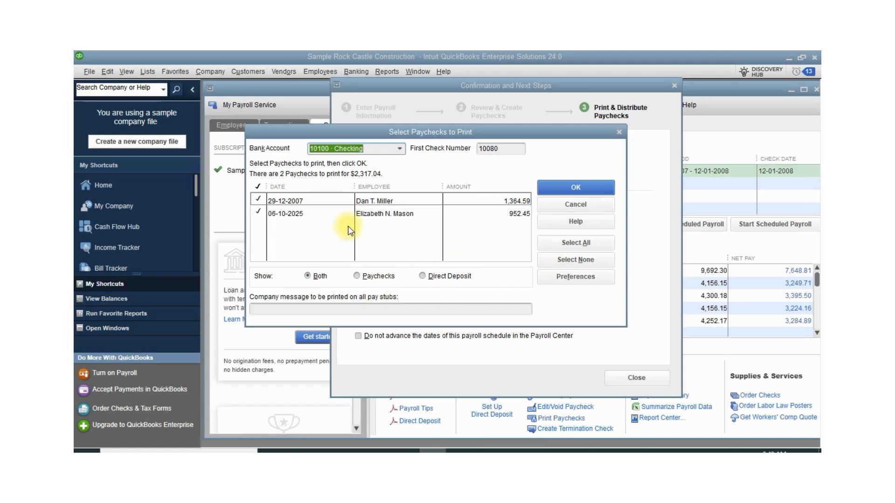
left_click(259, 201)
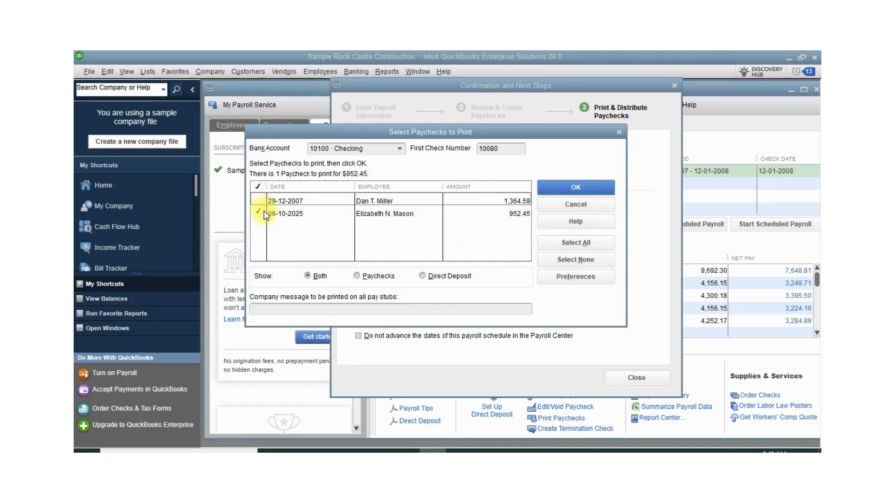
left_click(342, 215)
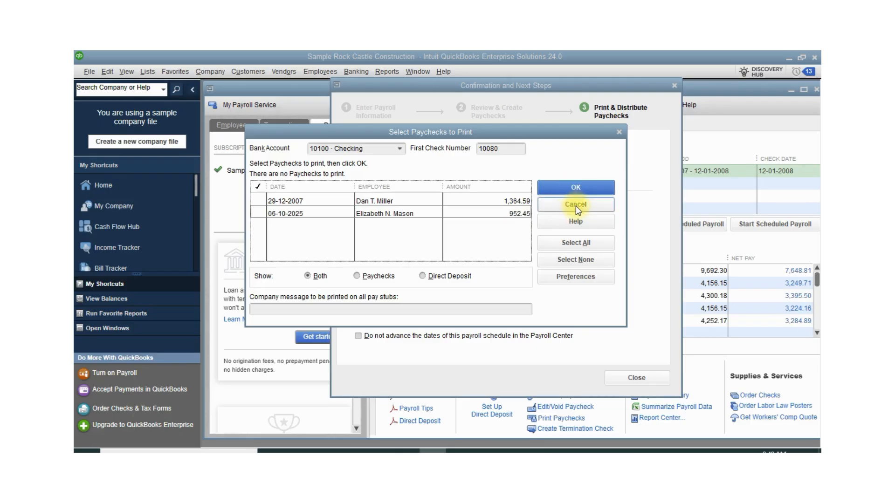
double_click(506, 149)
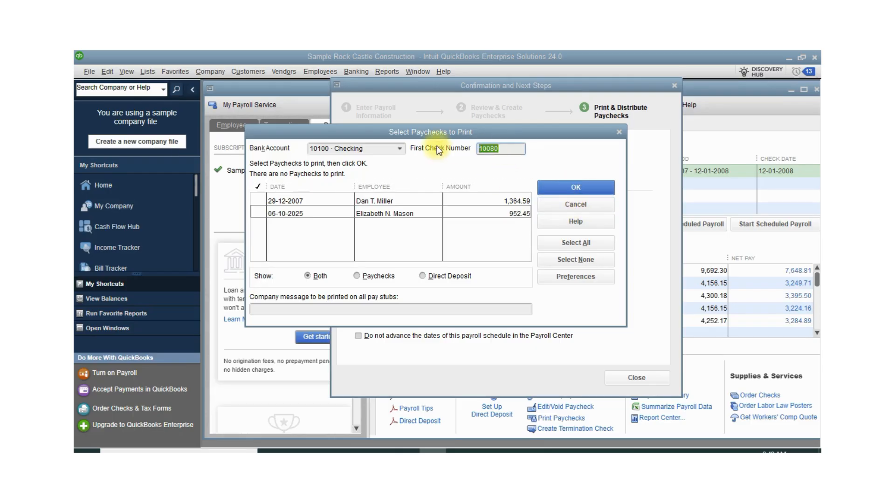
key("BackSpace")
type("10")
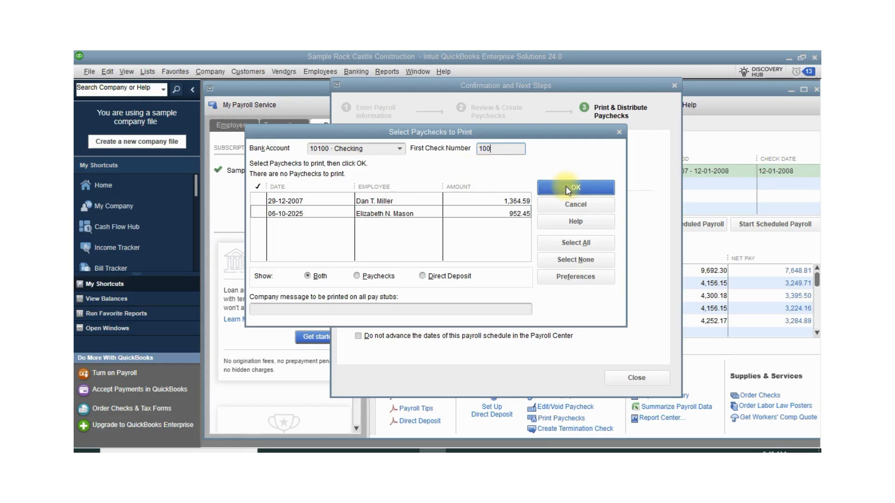
left_click(572, 191)
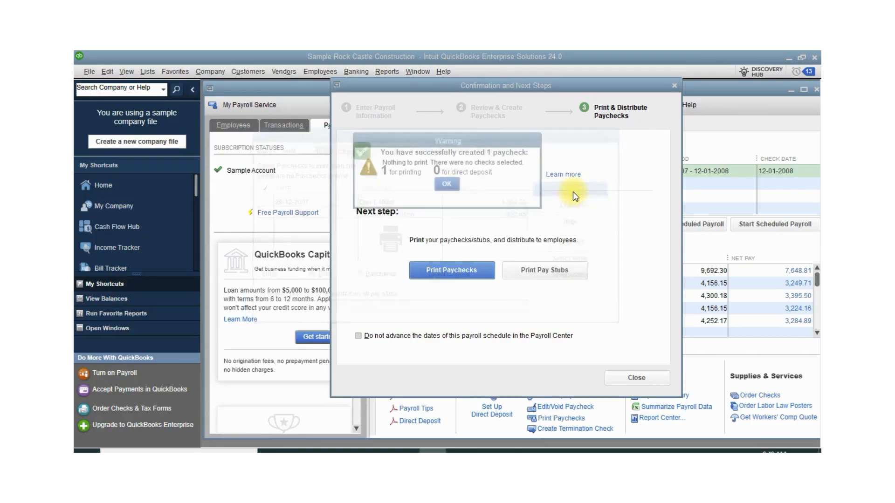
left_click(446, 185)
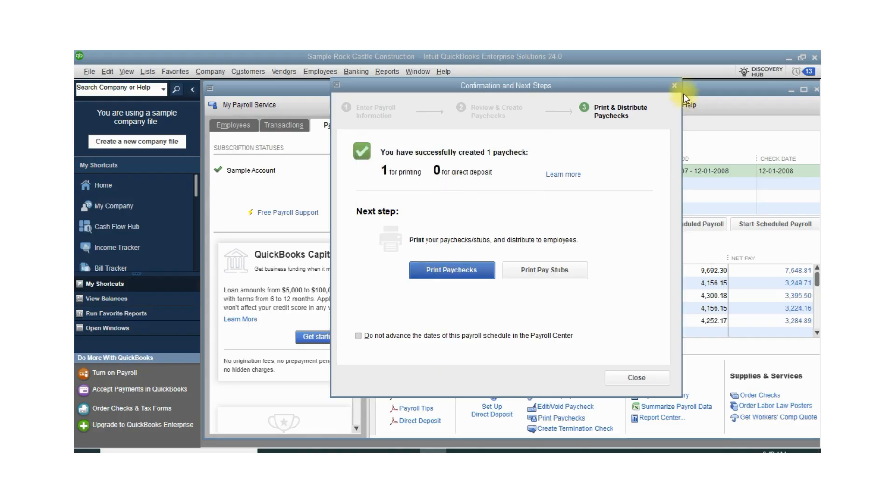
Step: Close the payroll confirmation and look through the Employee Center's employee list, paycheck transactions and payroll overview
left_click(674, 86)
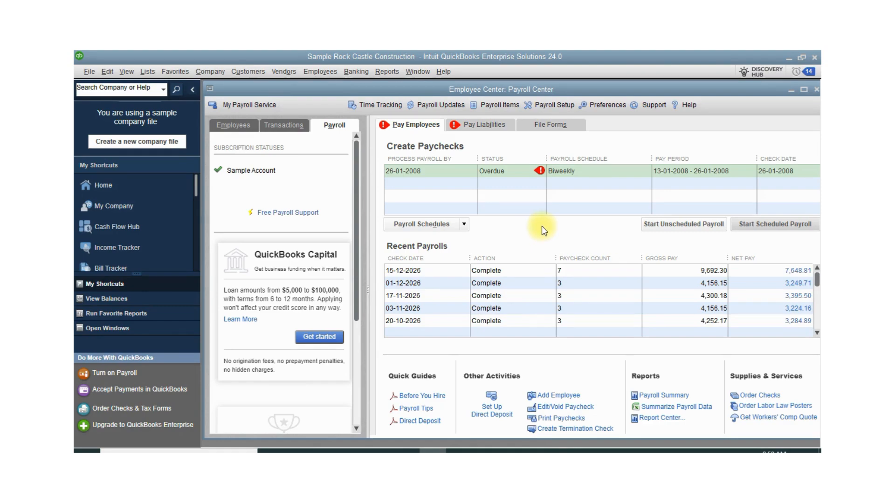
left_click(221, 123)
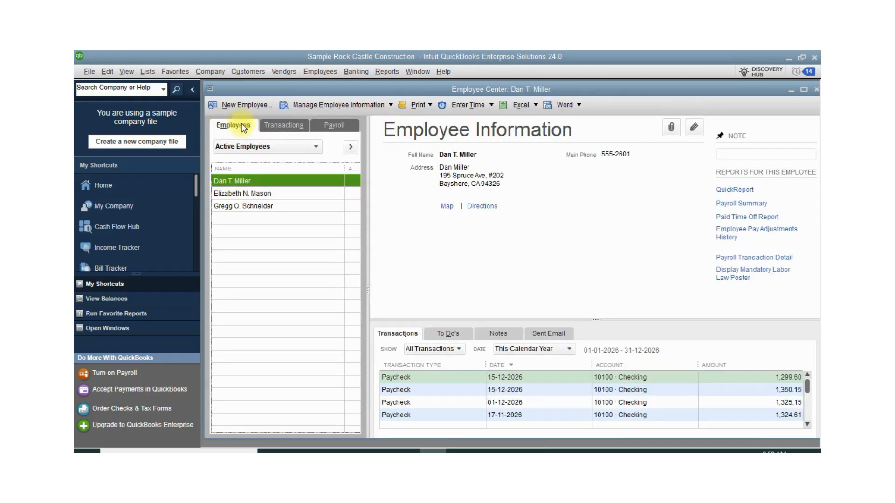
left_click(288, 122)
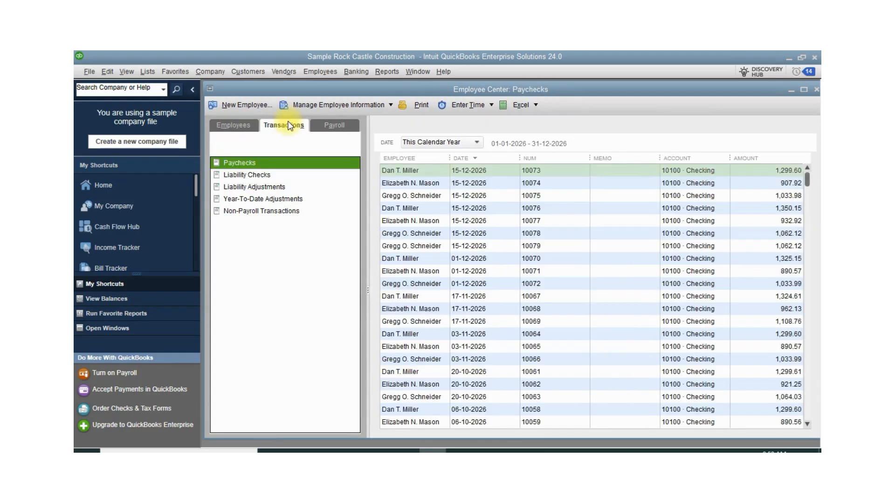
left_click(234, 125)
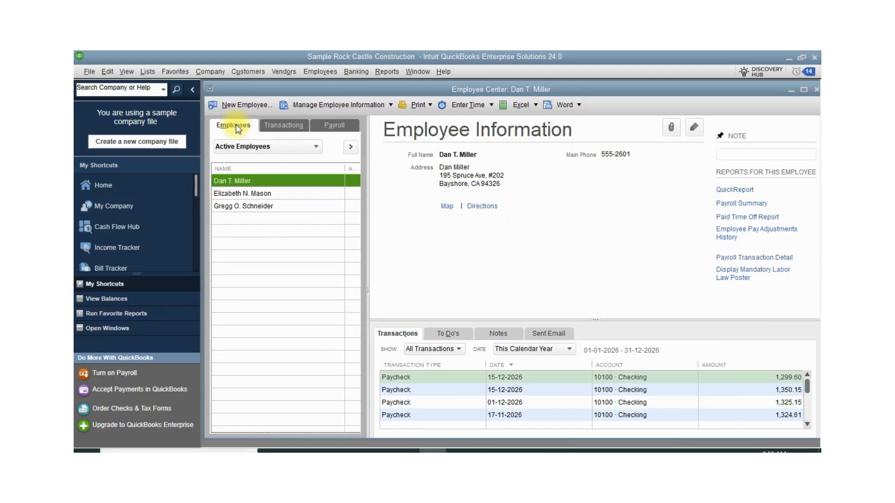
left_click(281, 125)
left_click(347, 124)
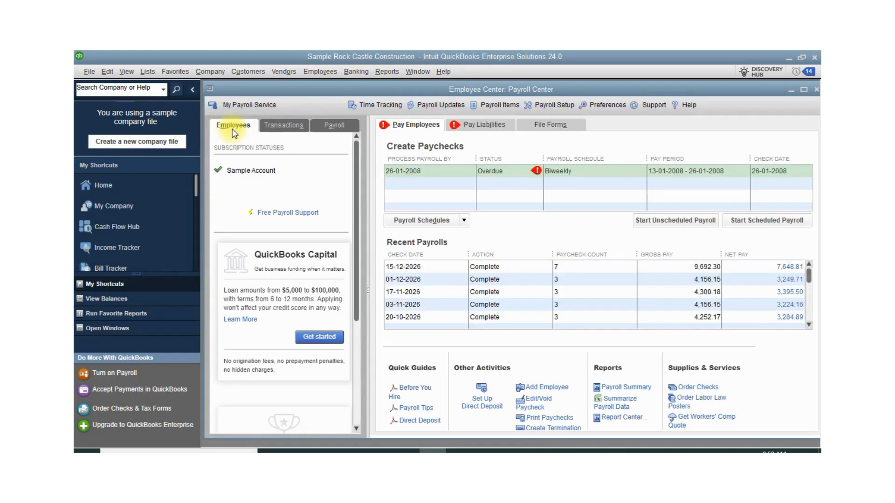
left_click(233, 126)
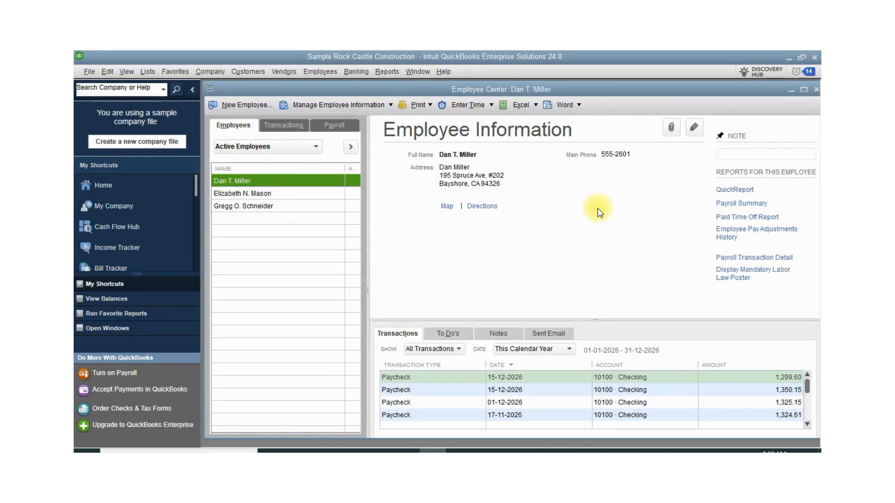
left_click(440, 74)
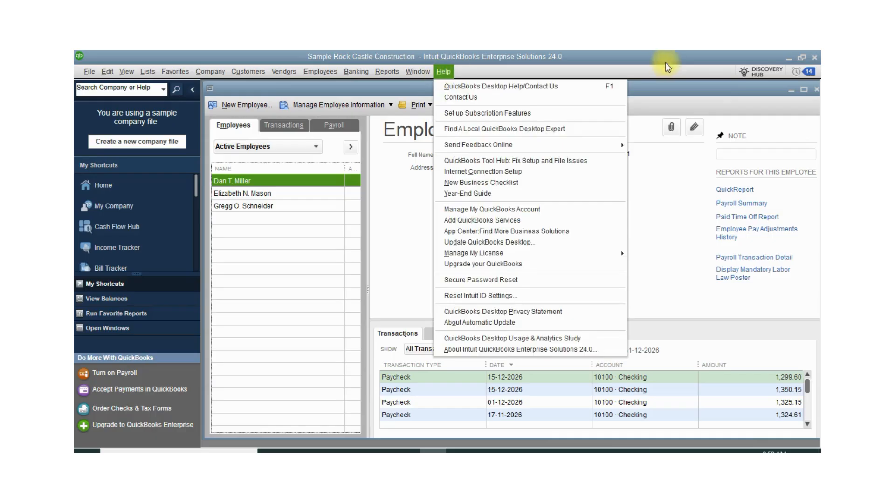
left_click(704, 91)
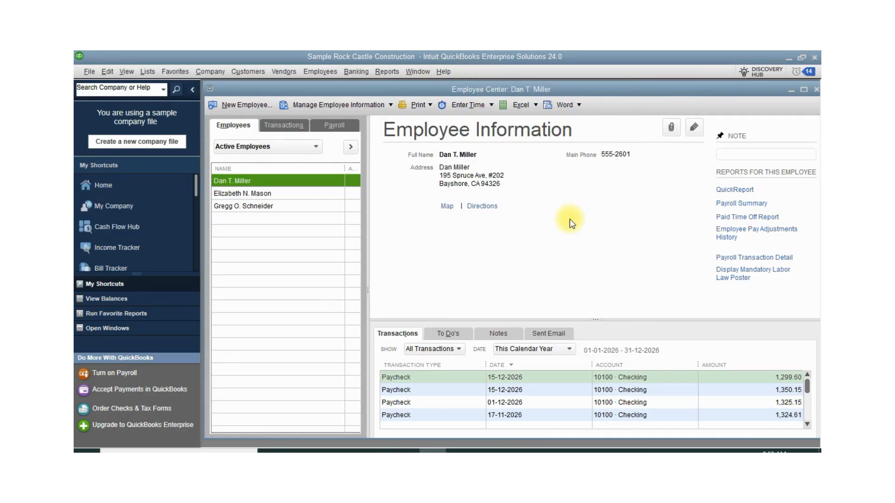